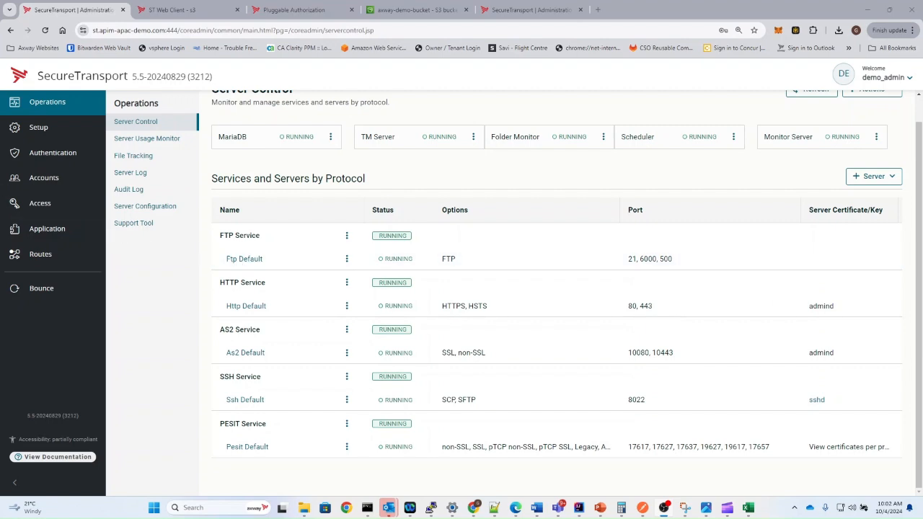
# - Start a new user account in Accounts and name it ssh_to_s3
pyautogui.click(49, 179)
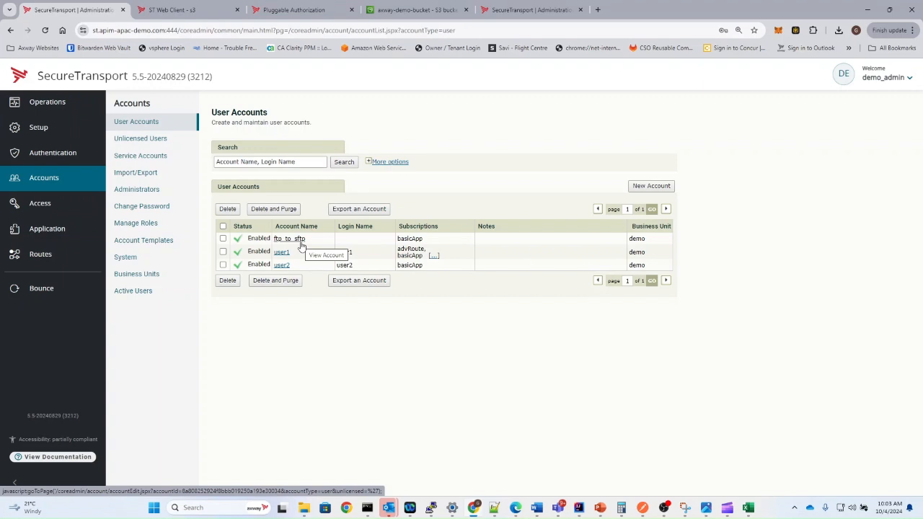
pyautogui.click(650, 186)
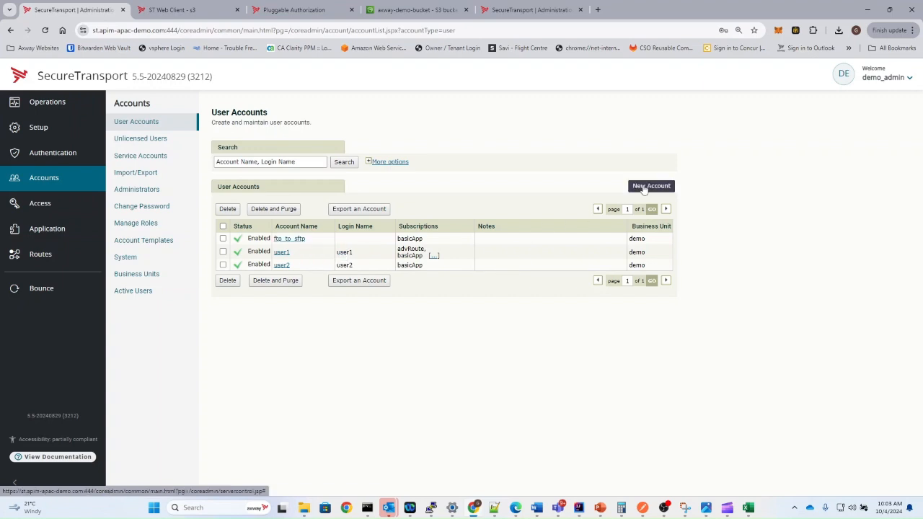
pyautogui.click(353, 158)
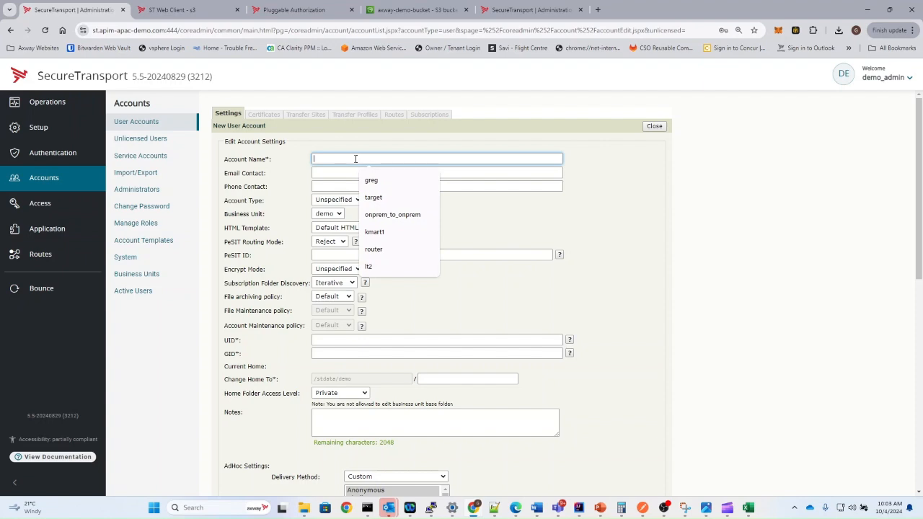
pyautogui.write('ssh_')
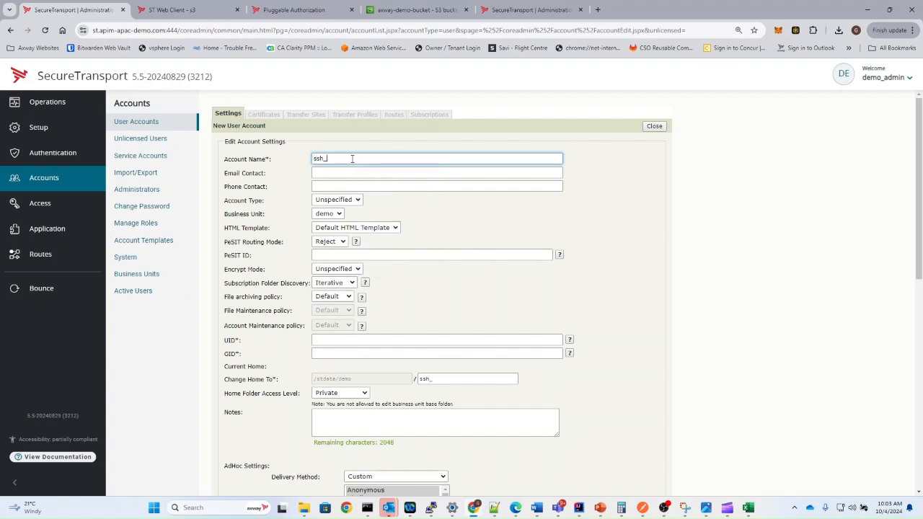
pyautogui.write('to_s3')
# - Set both the UID and the GID of the new account to 6000
pyautogui.click(341, 339)
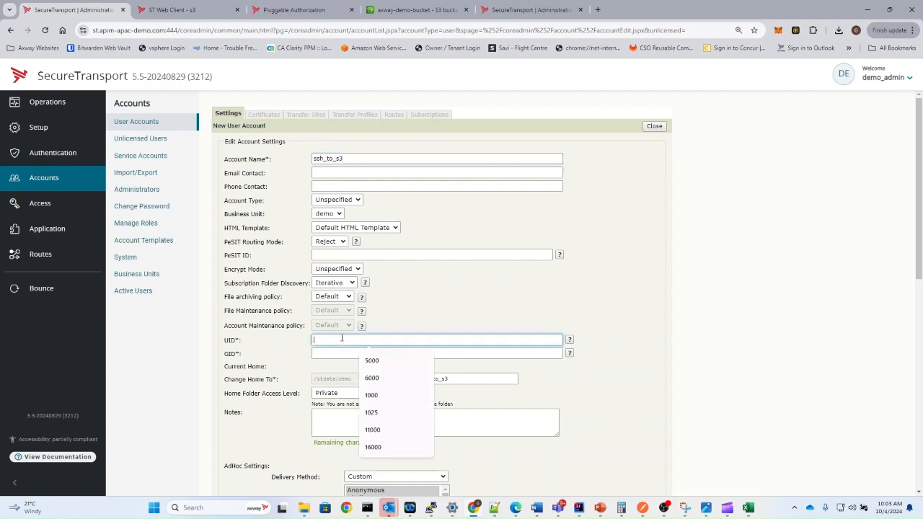
pyautogui.click(382, 379)
pyautogui.click(361, 352)
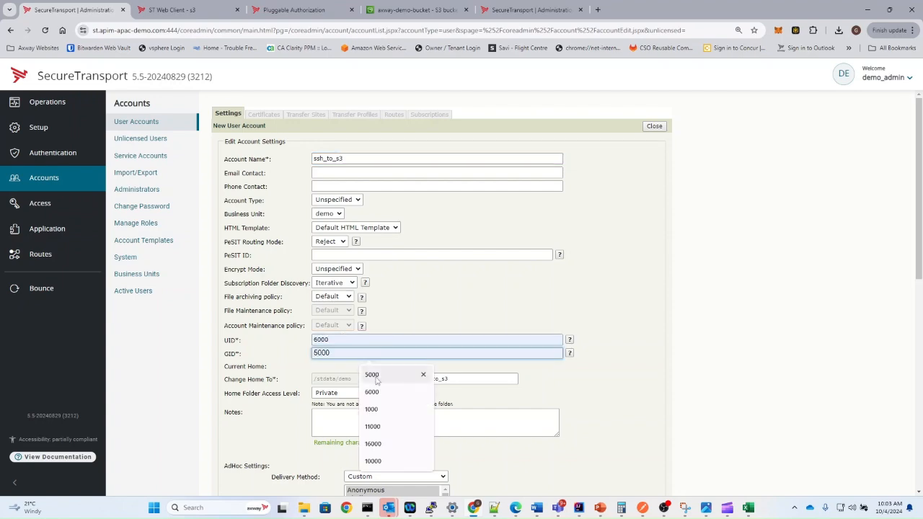
pyautogui.click(380, 392)
# - Enter and re-enter the locally stored password for the account's login, and save the account
pyautogui.scroll(-3, 376, 418)
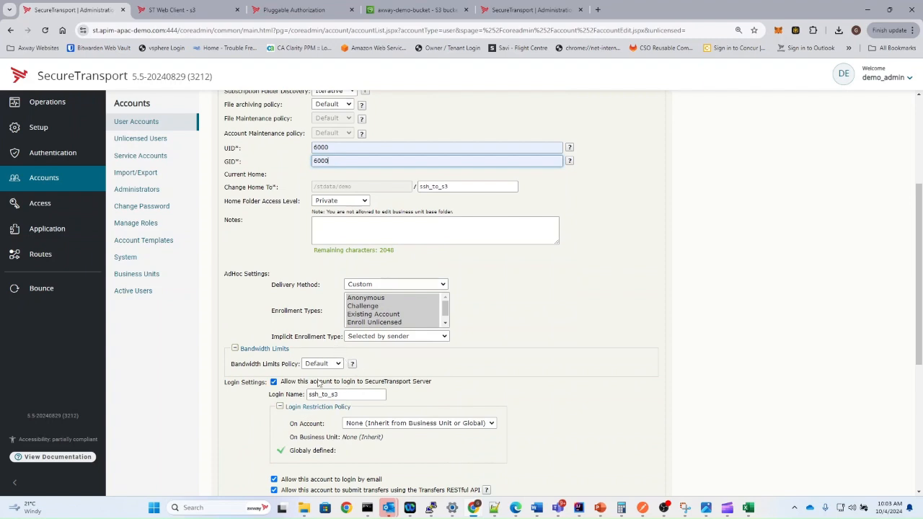
pyautogui.scroll(-1, 321, 383)
pyautogui.doubleClick(343, 346)
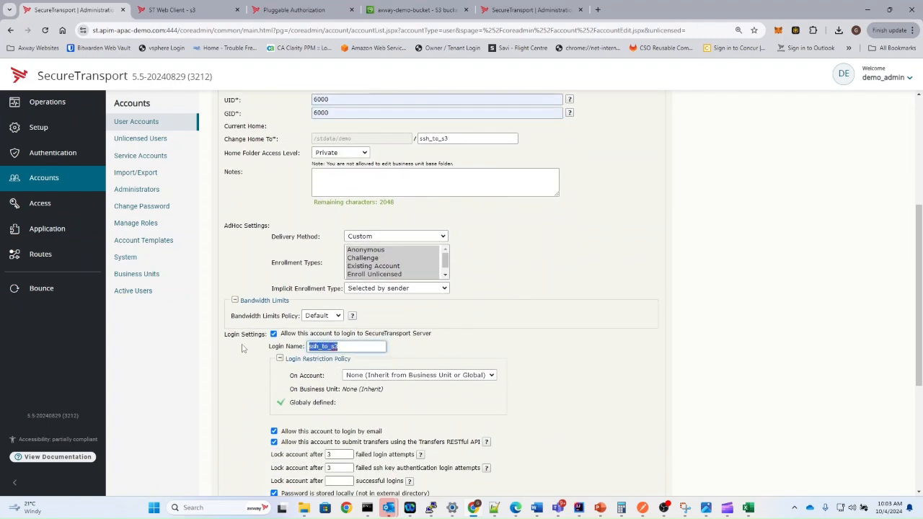
pyautogui.scroll(3, 249, 345)
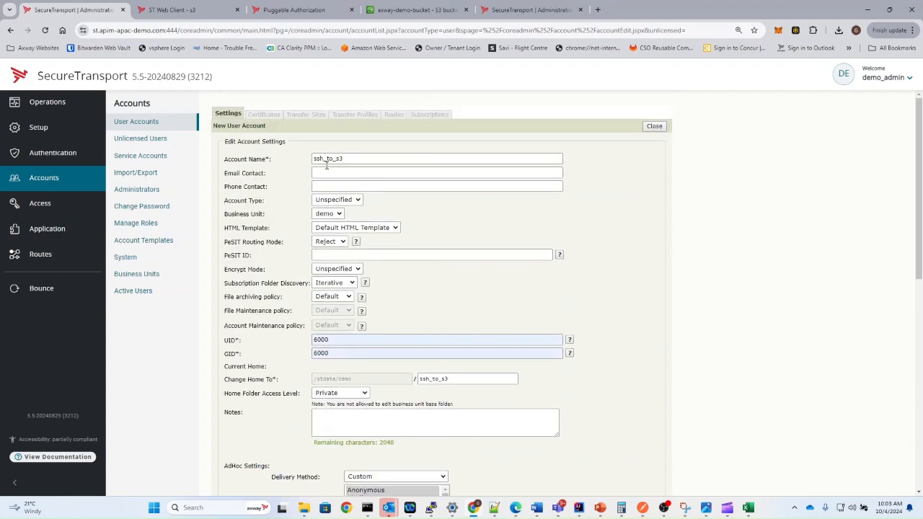
pyautogui.scroll(-5, 393, 321)
pyautogui.scroll(-2, 360, 354)
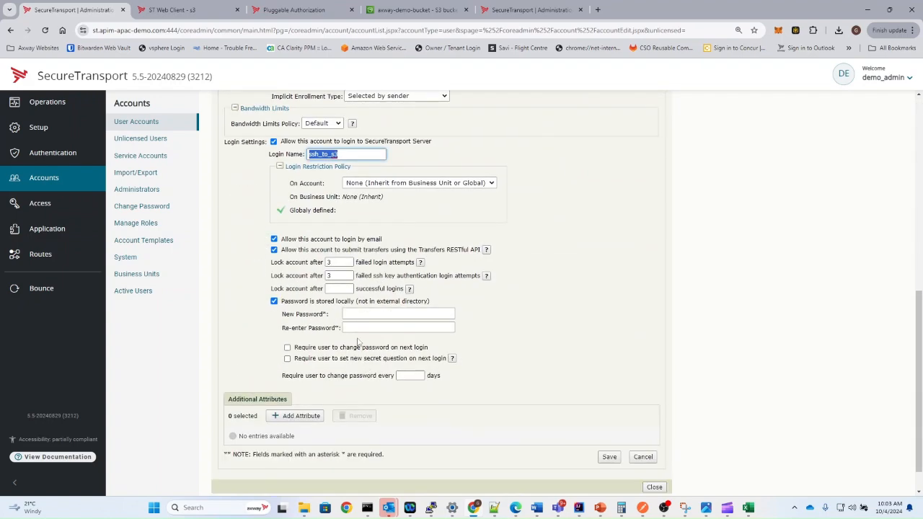
pyautogui.click(370, 313)
pyautogui.write('********')
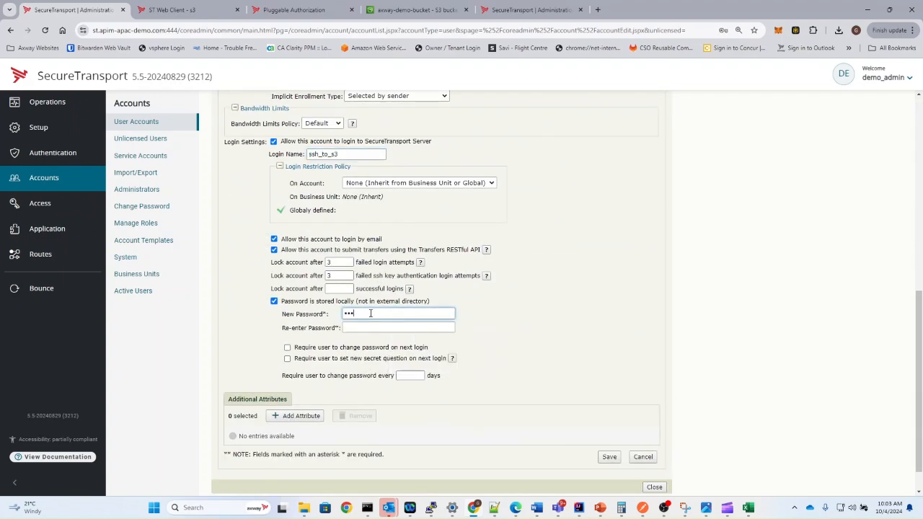
pyautogui.press('Tab')
pyautogui.write('********')
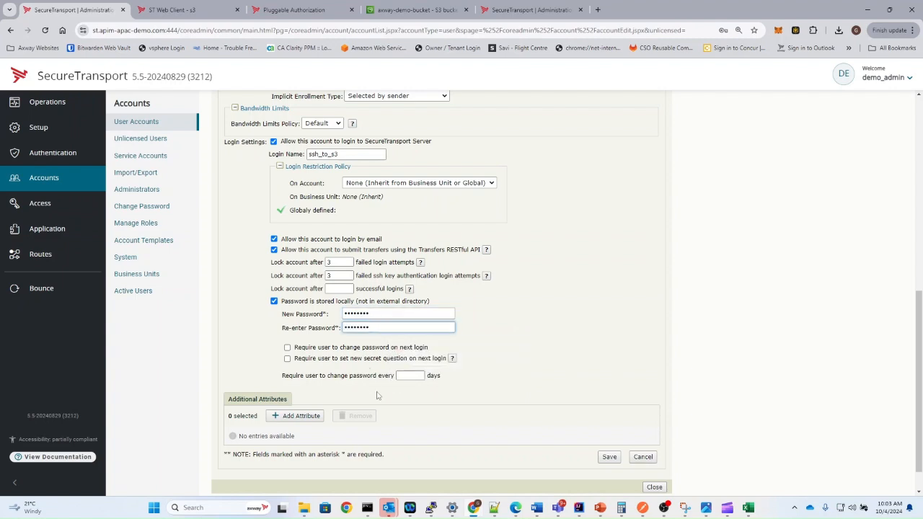
pyautogui.click(609, 458)
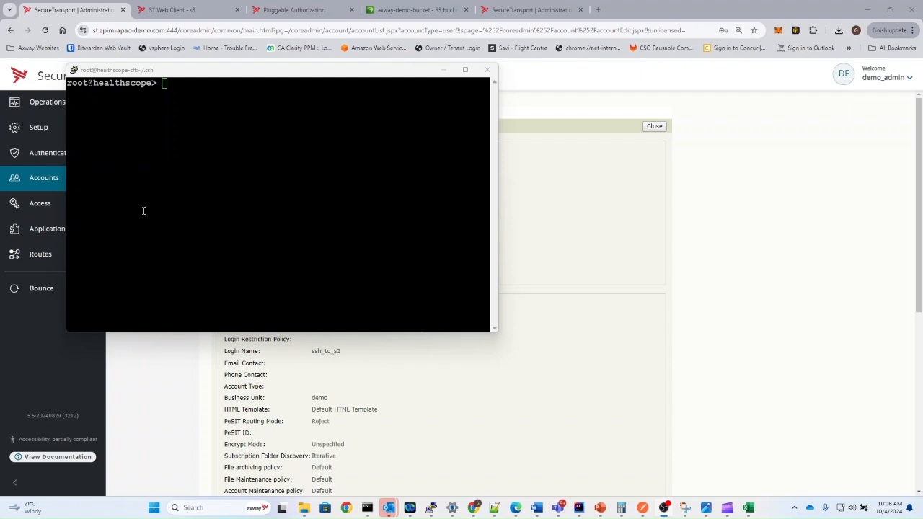
# - Switch to the terminal and generate a key pair with ssh-keygen -t rsa, accepting the default file and an empty passphrase
pyautogui.click(216, 199)
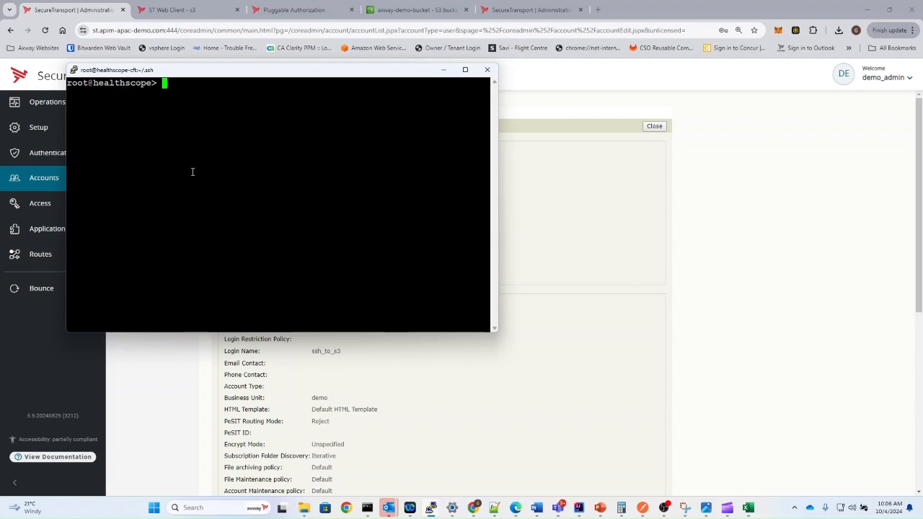
pyautogui.rightClick(214, 189)
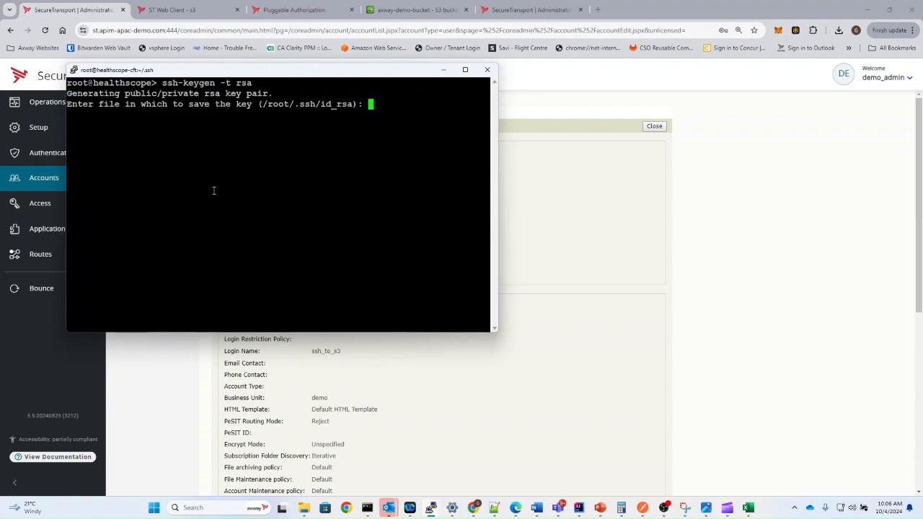
pyautogui.press('Return')
pyautogui.press('Return')
pyautogui.press('Return')
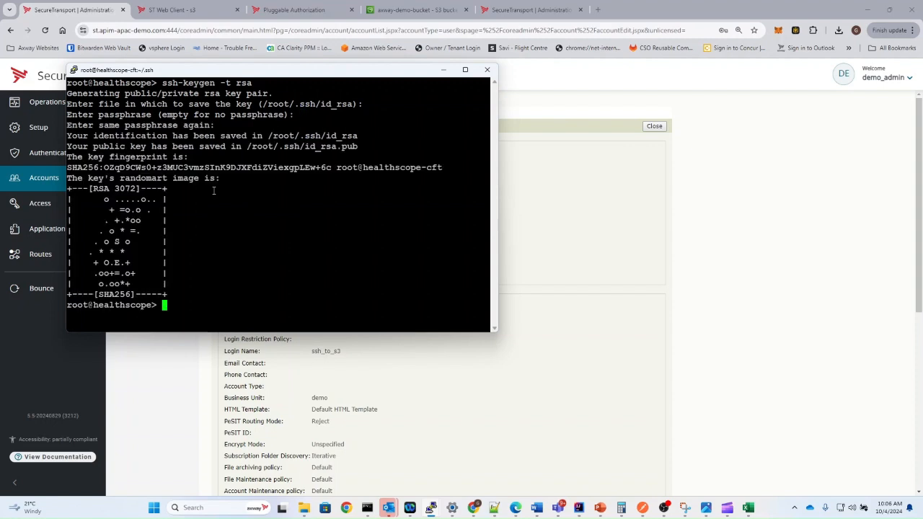
# - List the .ssh directory and point out the private key id_rsa and the public key id_rsa.pub
pyautogui.write('ls')
pyautogui.press('Return')
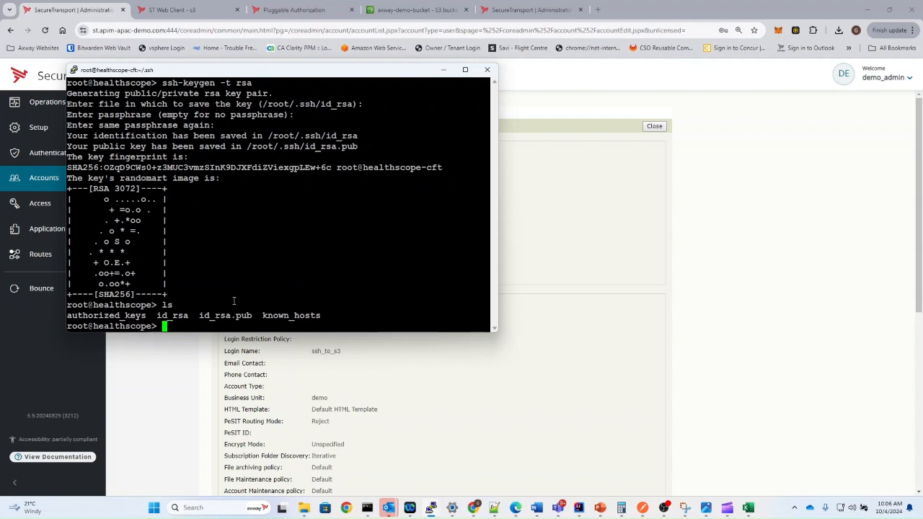
pyautogui.doubleClick(179, 316)
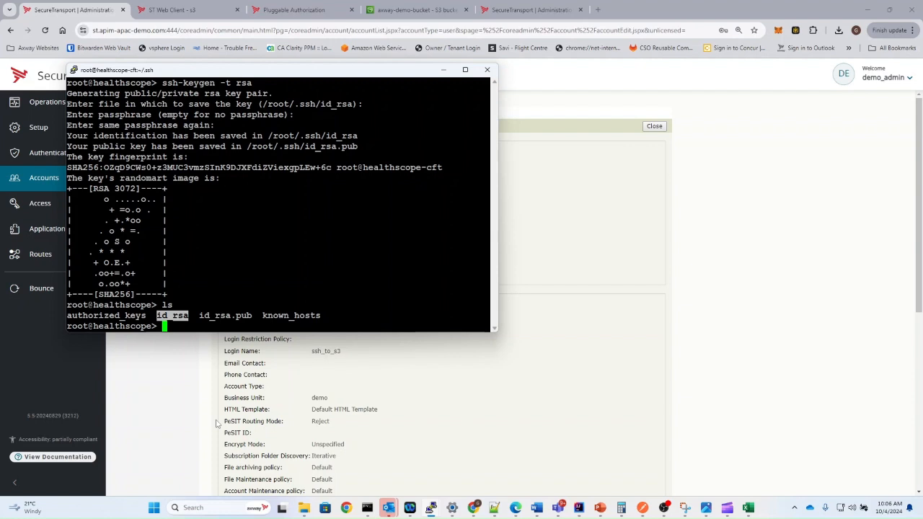
pyautogui.click(281, 297)
pyautogui.doubleClick(243, 317)
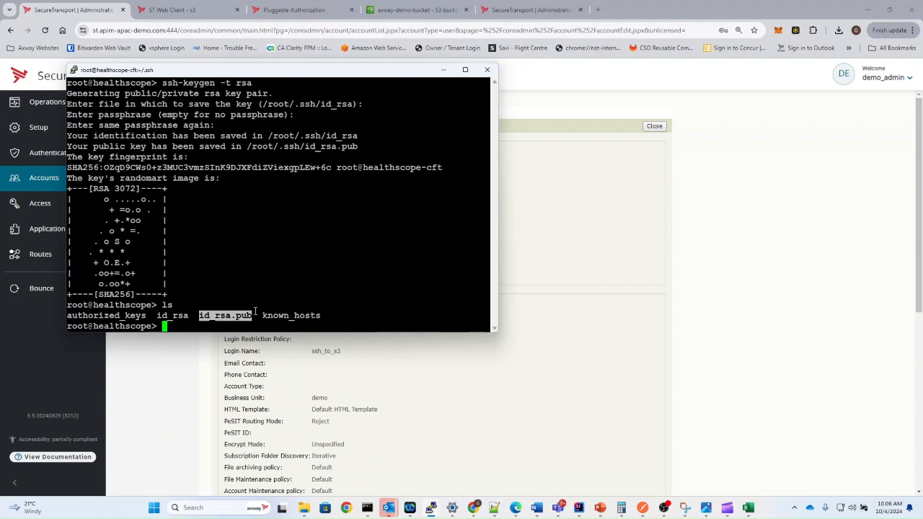
# - Output the contents of id_rsa.pub with more and copy the whole public key
pyautogui.doubleClick(234, 316)
pyautogui.hotkey('ctrl', 'c')
pyautogui.write('more')
pyautogui.rightClick(278, 262)
pyautogui.press('Return')
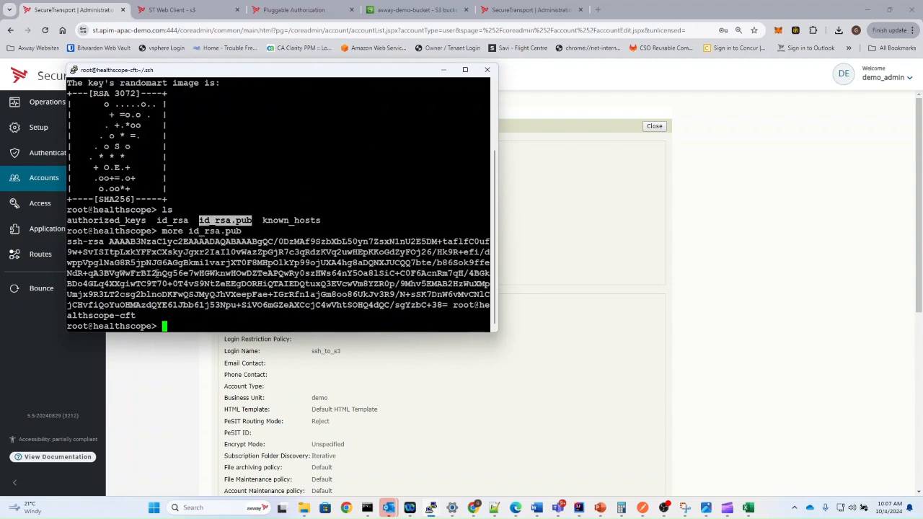
pyautogui.moveTo(68, 245); pyautogui.dragTo(144, 318)
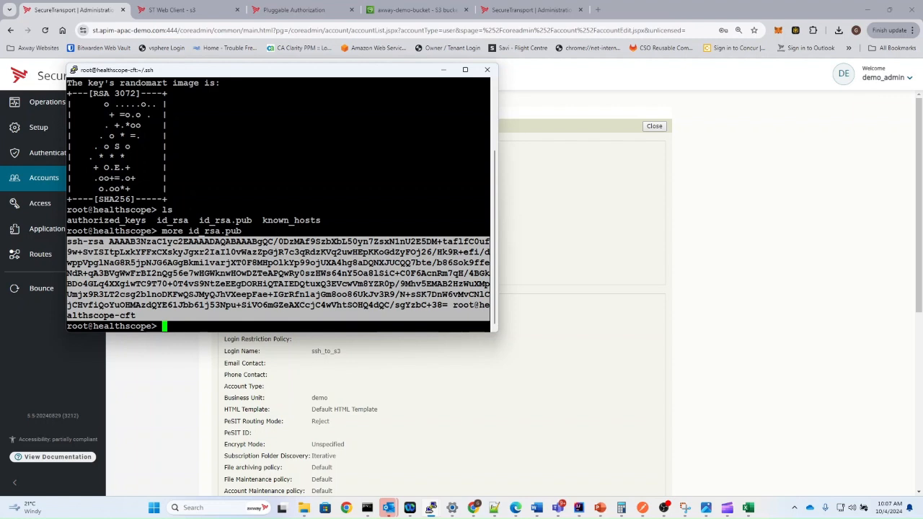
# - Back in SecureTransport, start importing an SSH key as the account's login certificate, entering the CA key password and 999 days validity
pyautogui.click(418, 372)
pyautogui.click(262, 114)
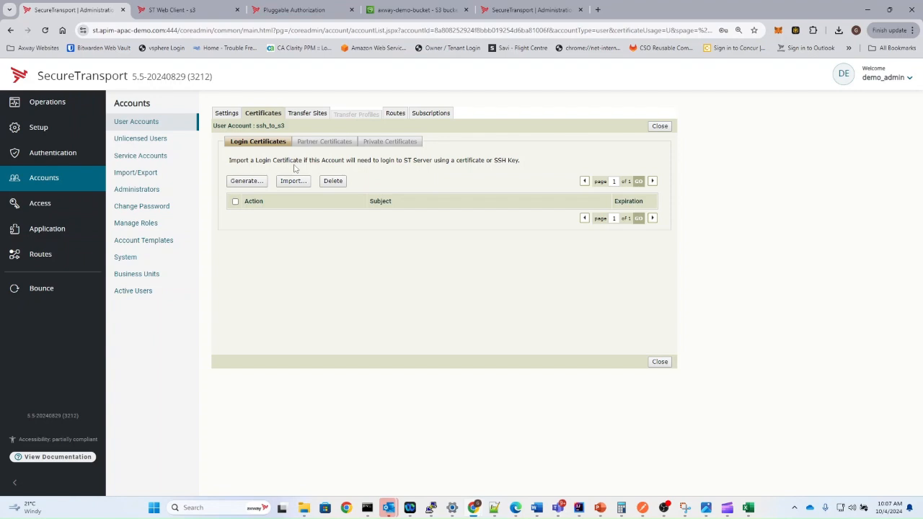
pyautogui.click(284, 187)
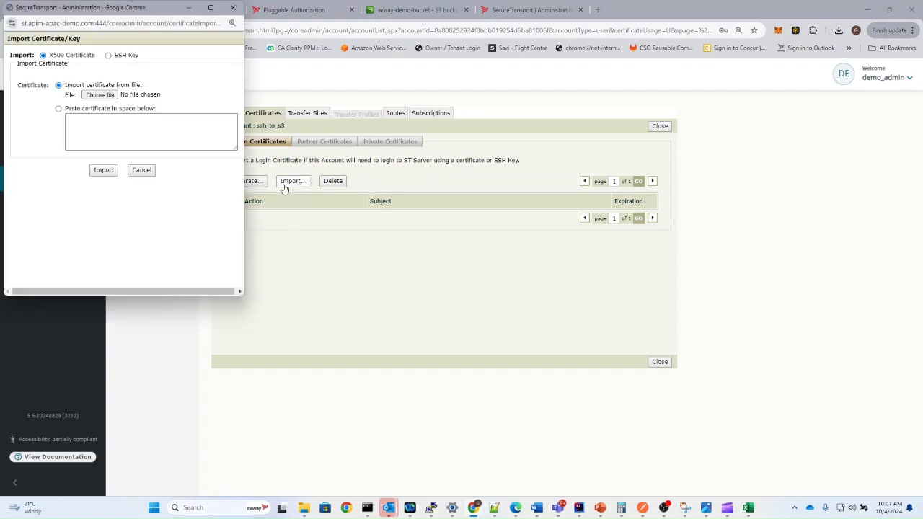
pyautogui.click(109, 56)
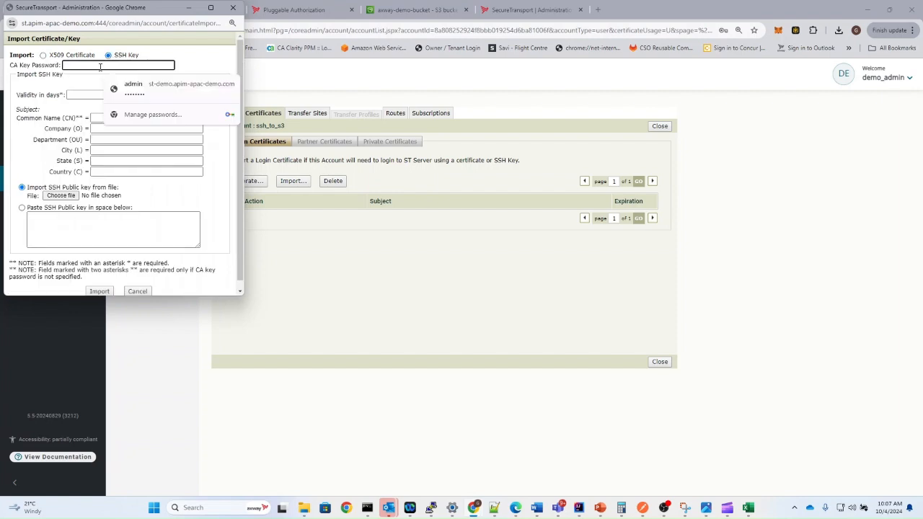
pyautogui.write('********')
pyautogui.press('Tab')
pyautogui.write('999')
# - Fill in the certificate subject with demo for common name, company and department, city Melbourne, state VIC and country Australia
pyautogui.click(125, 118)
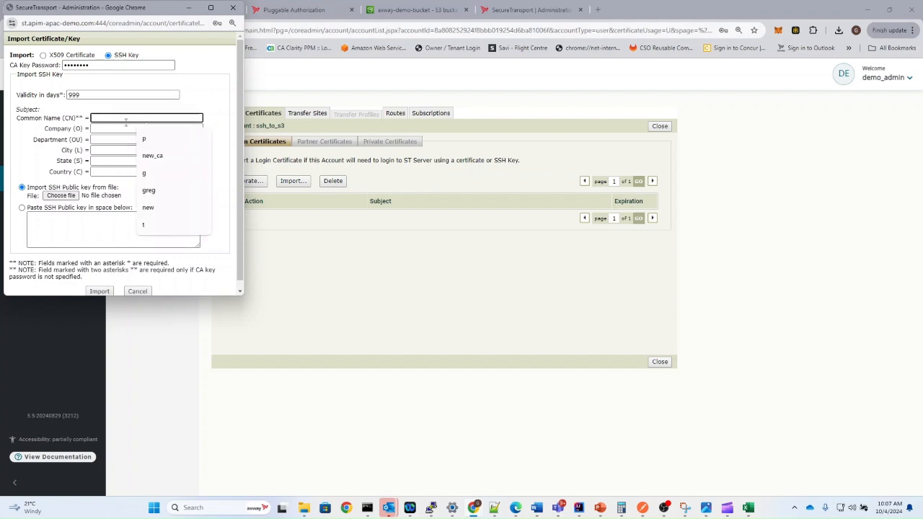
pyautogui.write('demo')
pyautogui.press('Tab')
pyautogui.write('demo')
pyautogui.press('Tab')
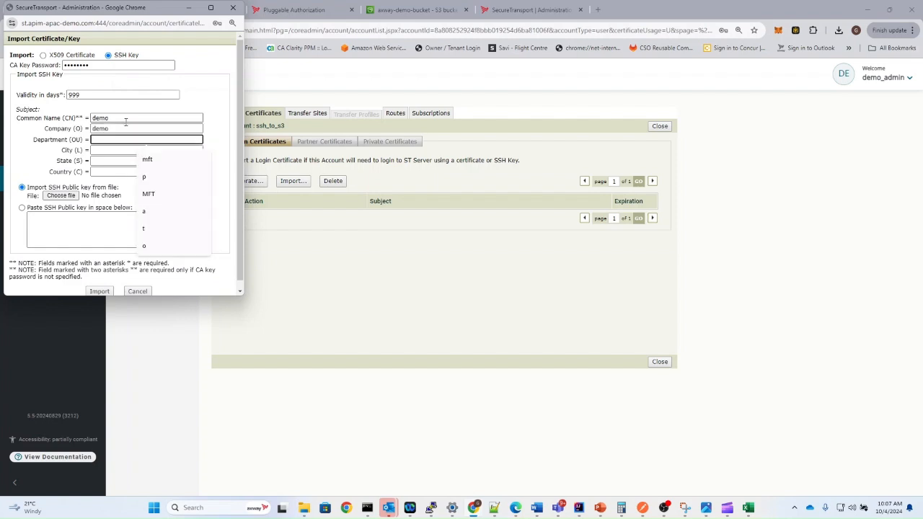
pyautogui.write('demo')
pyautogui.press('Tab')
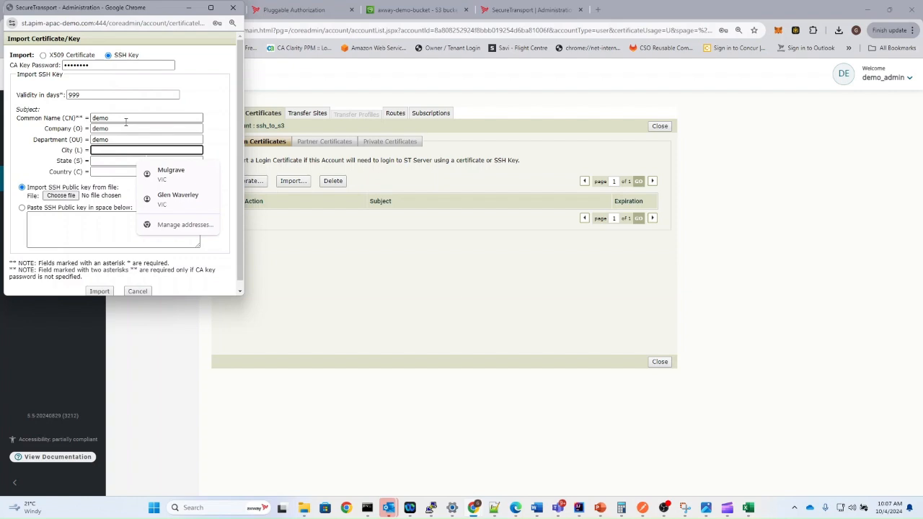
pyautogui.write('Melbourn')
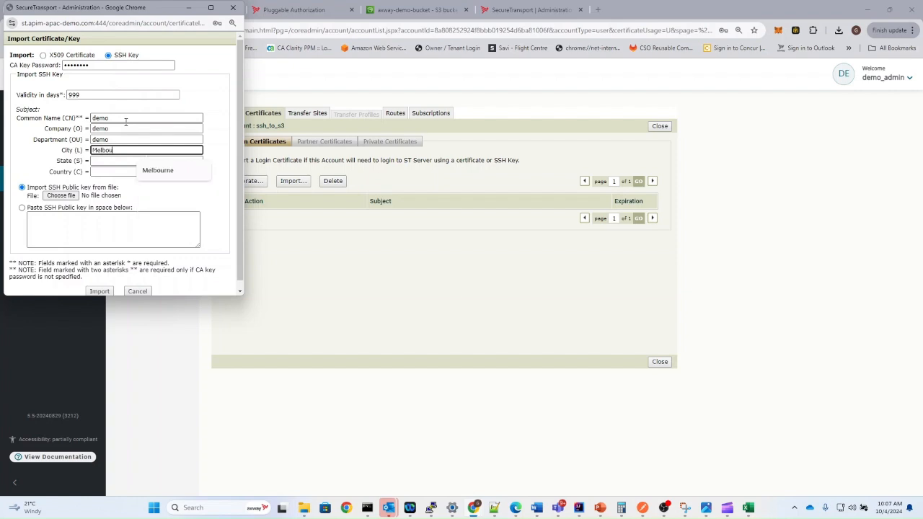
pyautogui.write('e')
pyautogui.press('Tab')
pyautogui.click(152, 186)
# - Choose to paste the SSH public key, insert the copied key text and import it
pyautogui.click(22, 208)
pyautogui.click(77, 234)
pyautogui.hotkey('ctrl', 'v')
pyautogui.click(101, 291)
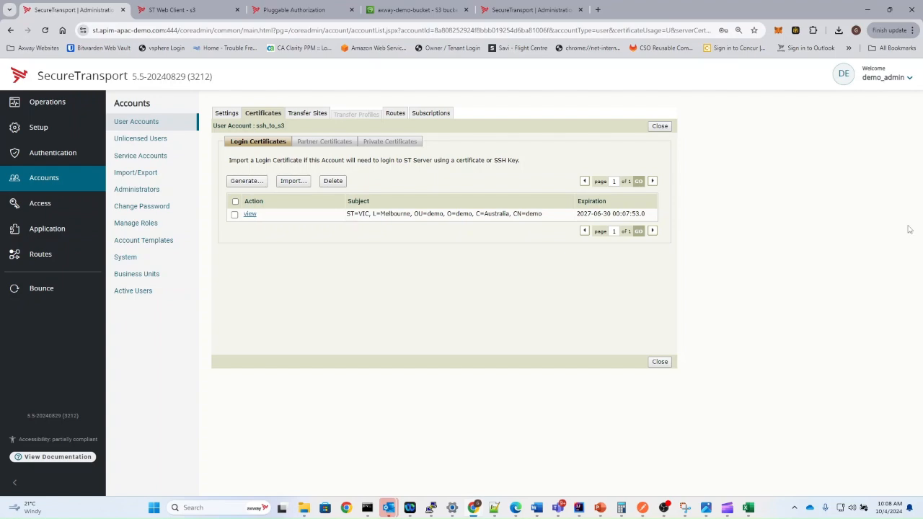
# - Copy the account name and, in the terminal, run sftp -P 8022 ssh_to_s3@localhost
pyautogui.hotkey('alt', 'Tab')
pyautogui.doubleClick(271, 126)
pyautogui.hotkey('alt', 'Tab')
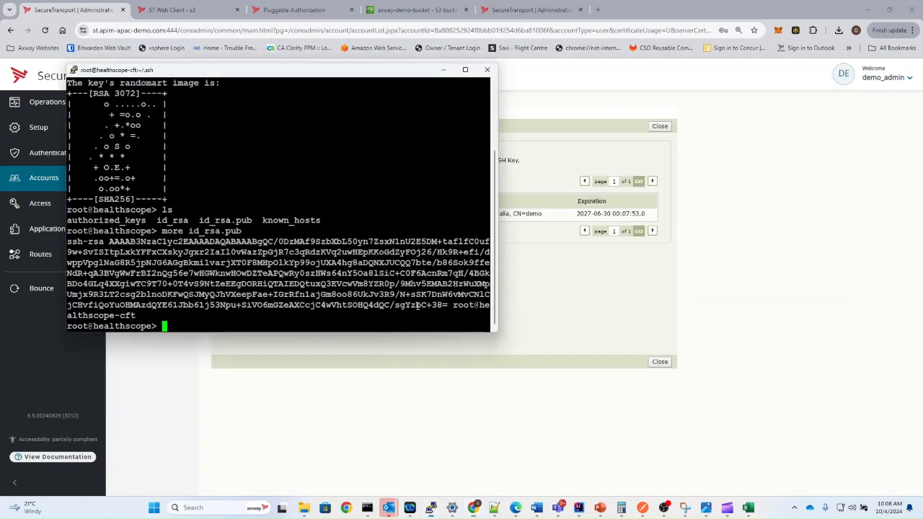
pyautogui.write('sft')
pyautogui.write('p -o')
pyautogui.press('BackSpace')
pyautogui.press('BackSpace')
pyautogui.write('P 8022')
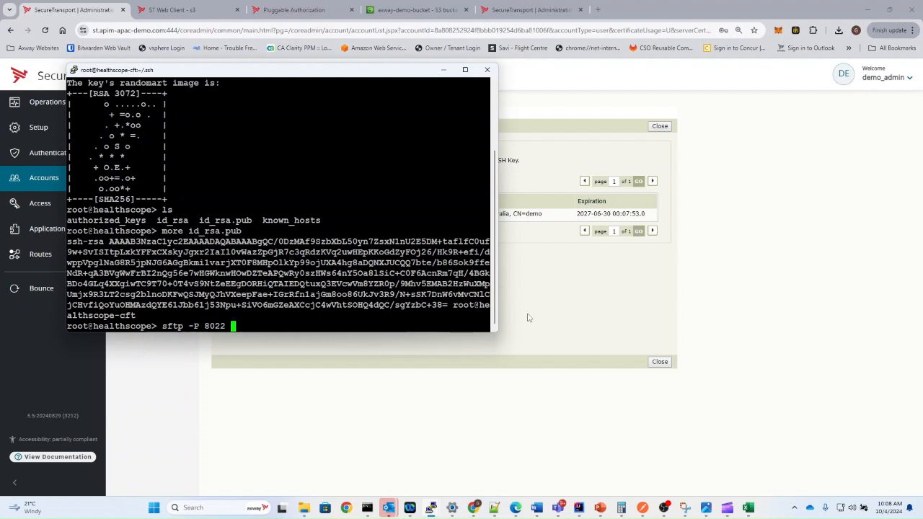
pyautogui.rightClick(339, 143)
pyautogui.write('@localhost')
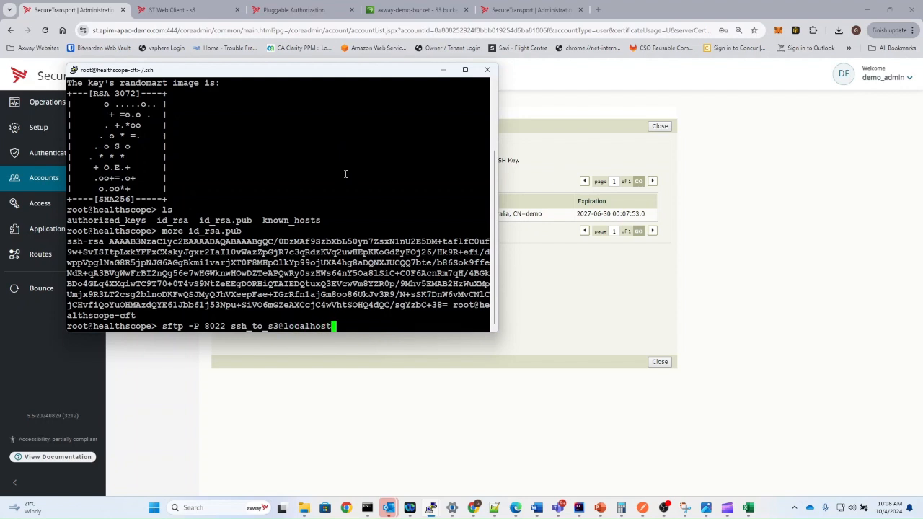
pyautogui.press('Return')
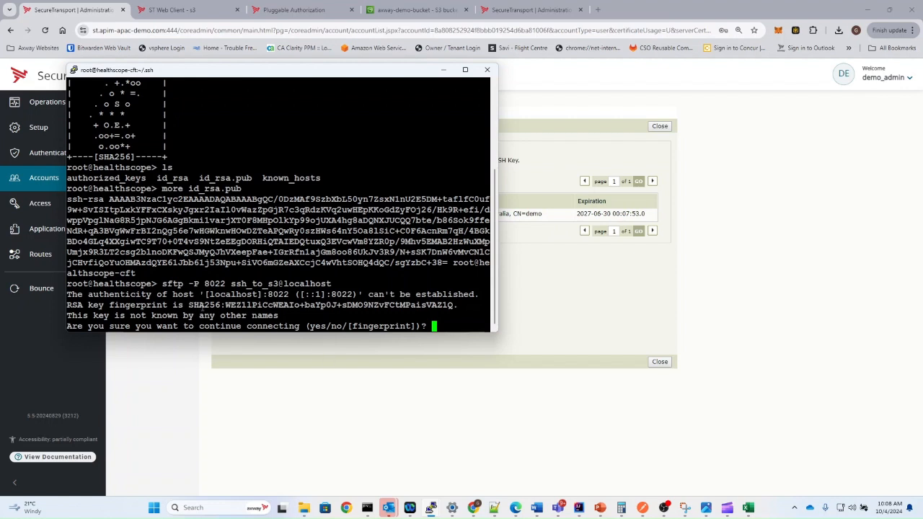
# - Accept the server's host key with yes and list the remote directory in the SFTP session
pyautogui.write('yes')
pyautogui.press('Return')
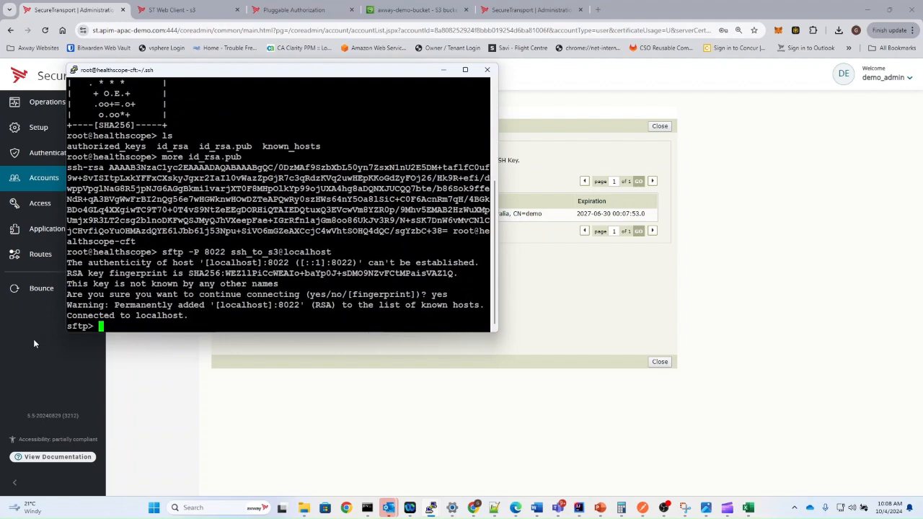
pyautogui.write('ls')
pyautogui.press('Return')
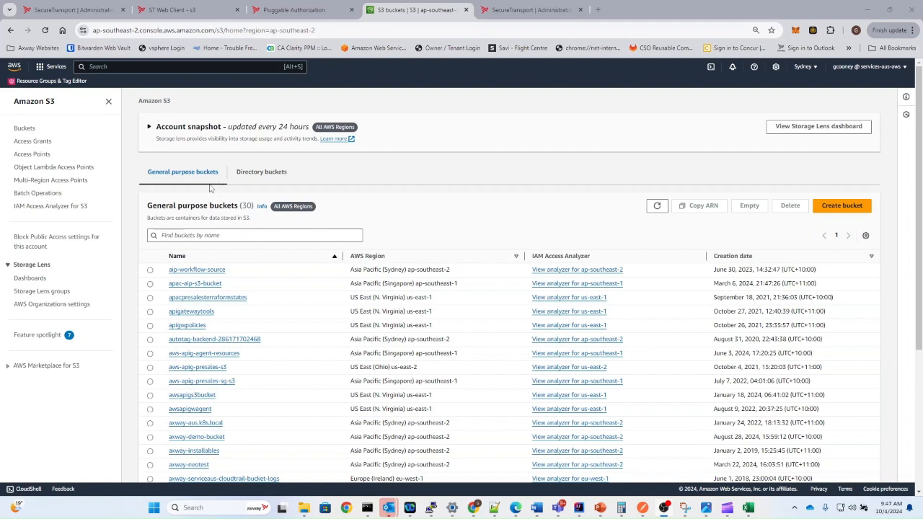
# - Open the signed-in user's security credentials in AWS IAM and go to the access keys section
pyautogui.click(54, 68)
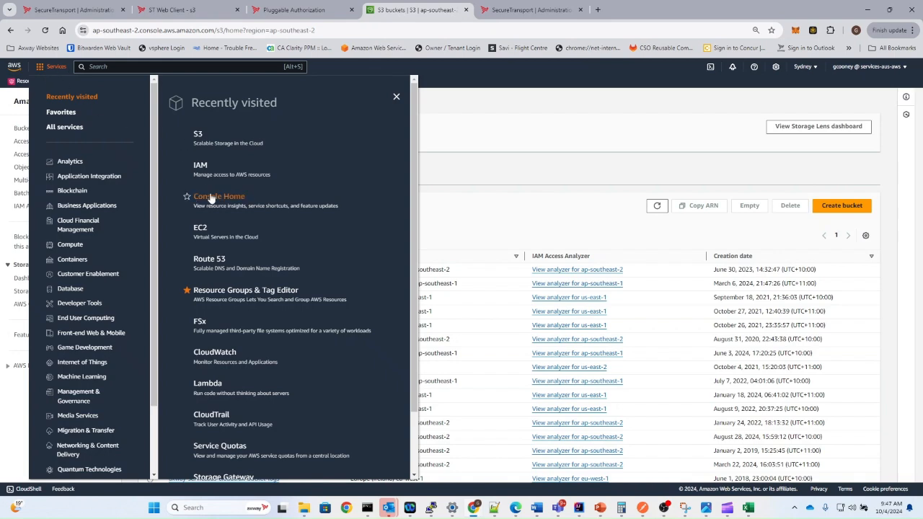
pyautogui.click(200, 168)
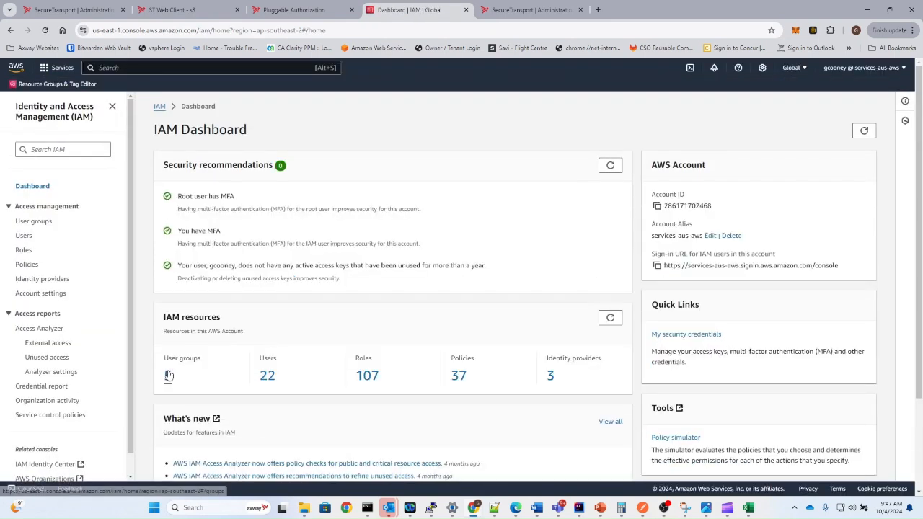
pyautogui.click(169, 374)
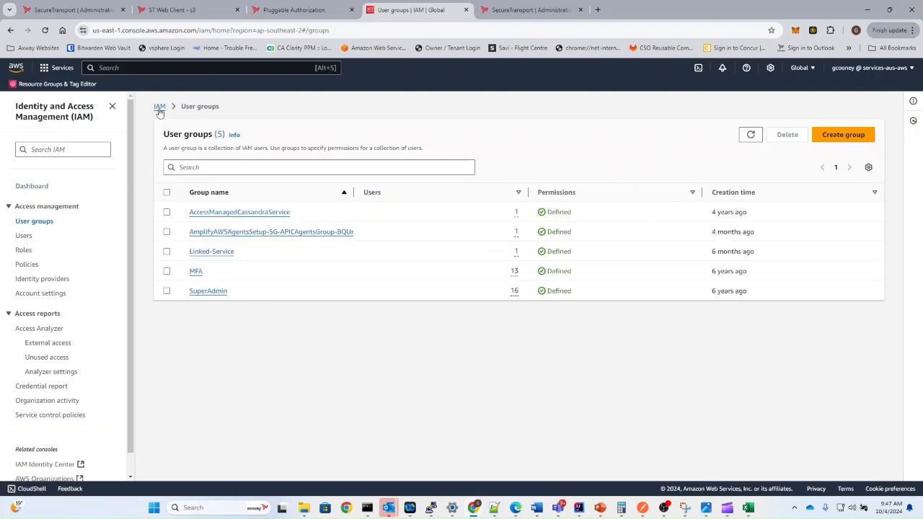
pyautogui.click(160, 106)
pyautogui.click(267, 375)
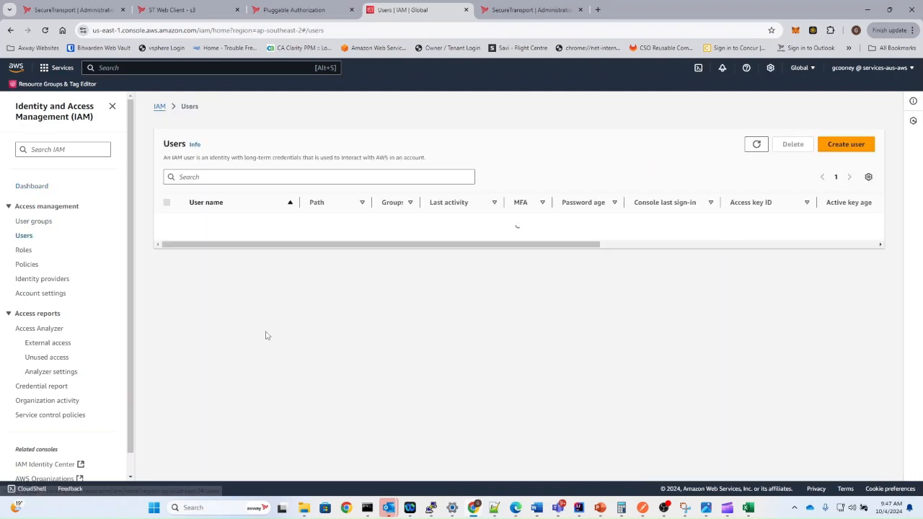
pyautogui.click(202, 338)
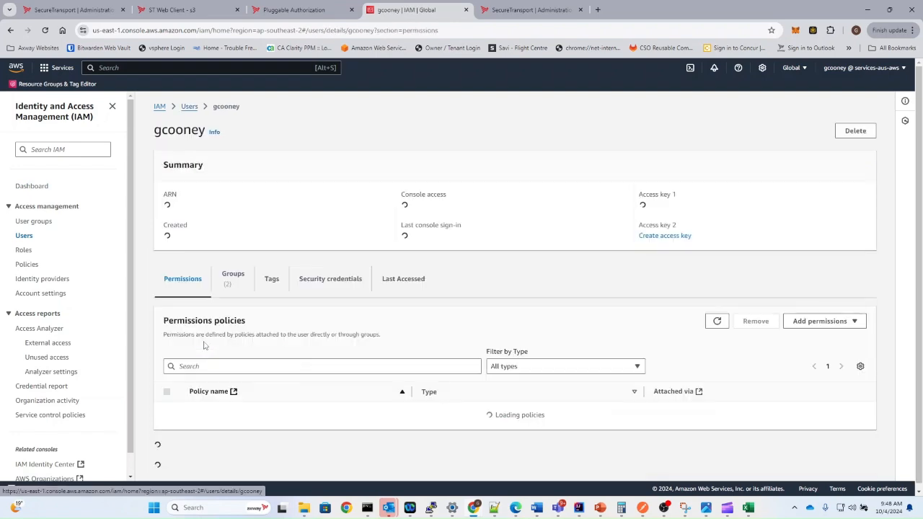
pyautogui.click(344, 294)
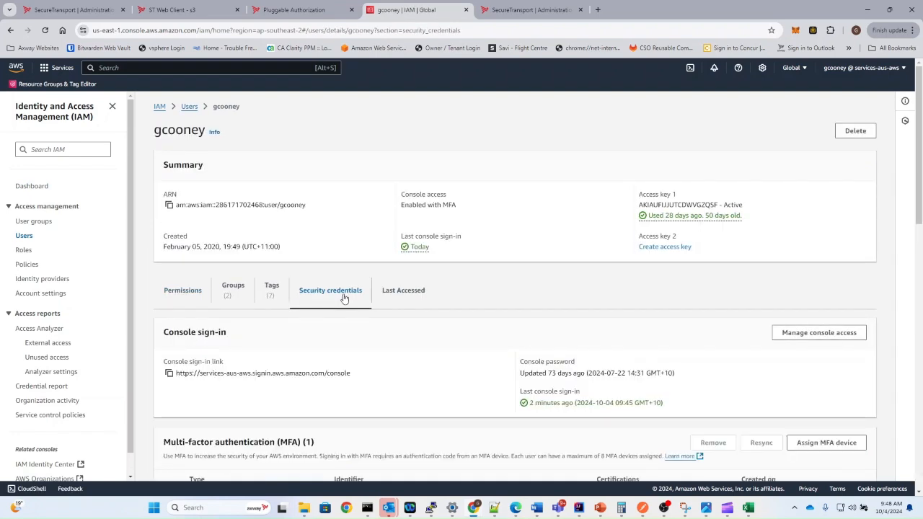
pyautogui.scroll(-3, 350, 310)
pyautogui.scroll(-3, 358, 329)
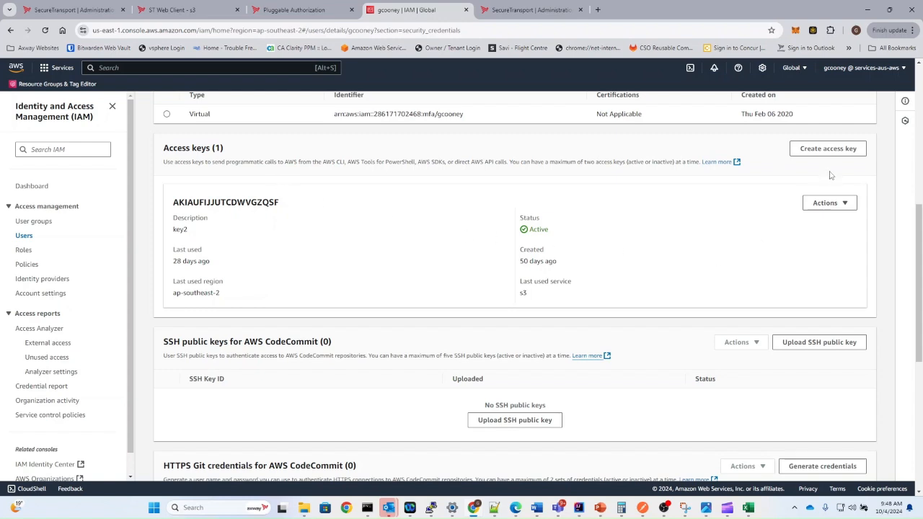
# - Start creating a new access key for the user with Other as the use case
pyautogui.click(829, 150)
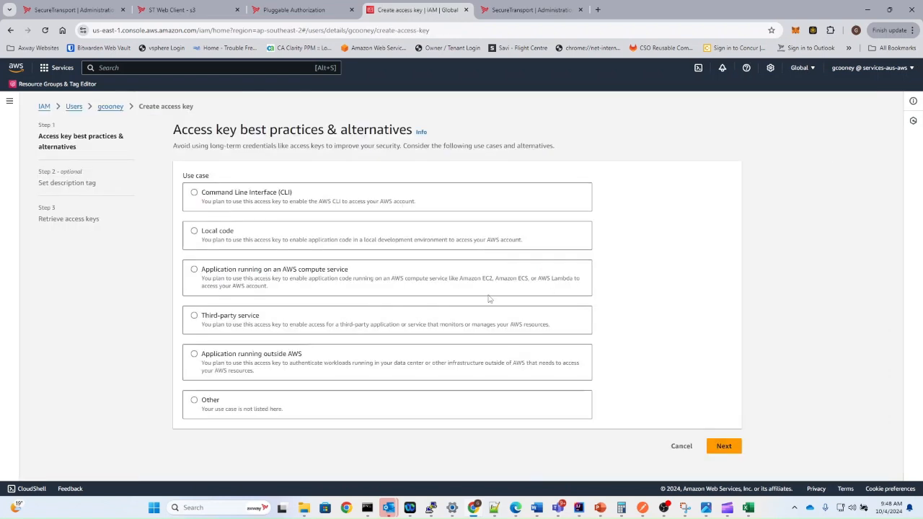
pyautogui.click(210, 401)
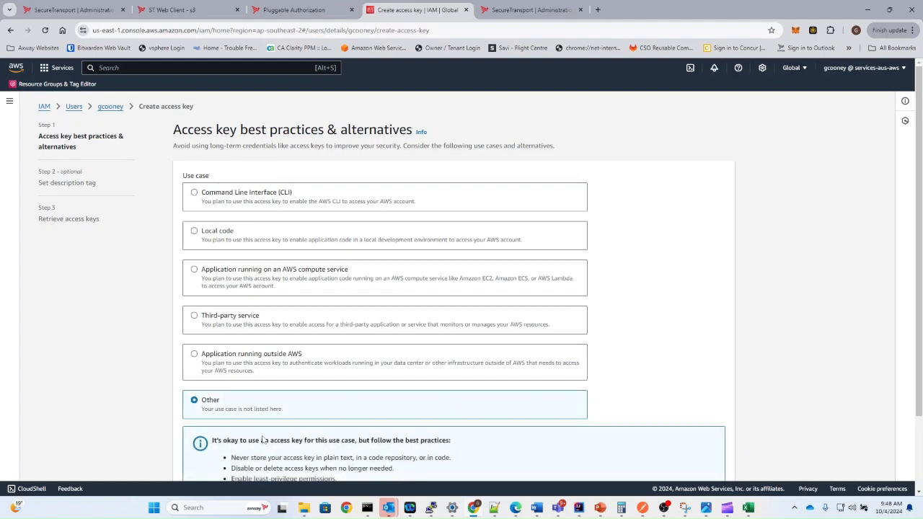
pyautogui.scroll(-1, 324, 420)
pyautogui.scroll(-1, 324, 420)
pyautogui.click(734, 470)
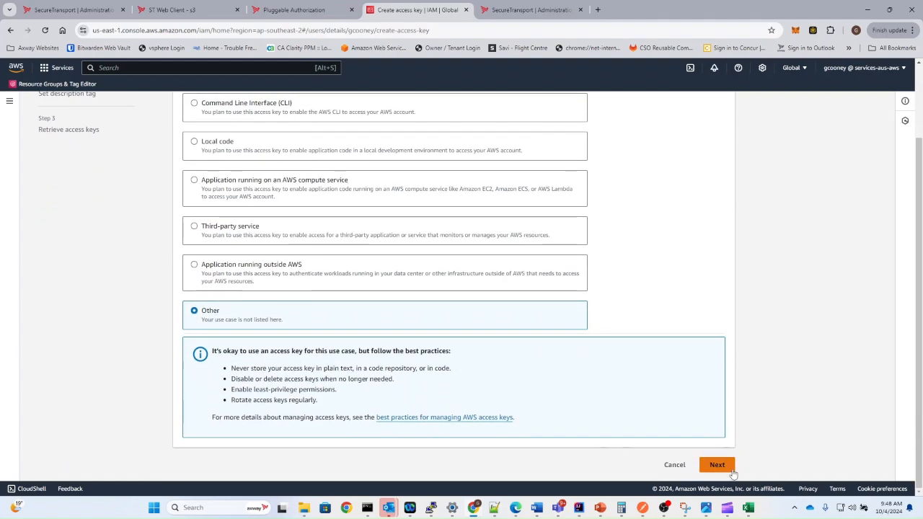
# - Set the description tag to key, create the access key and download its .csv file
pyautogui.click(278, 200)
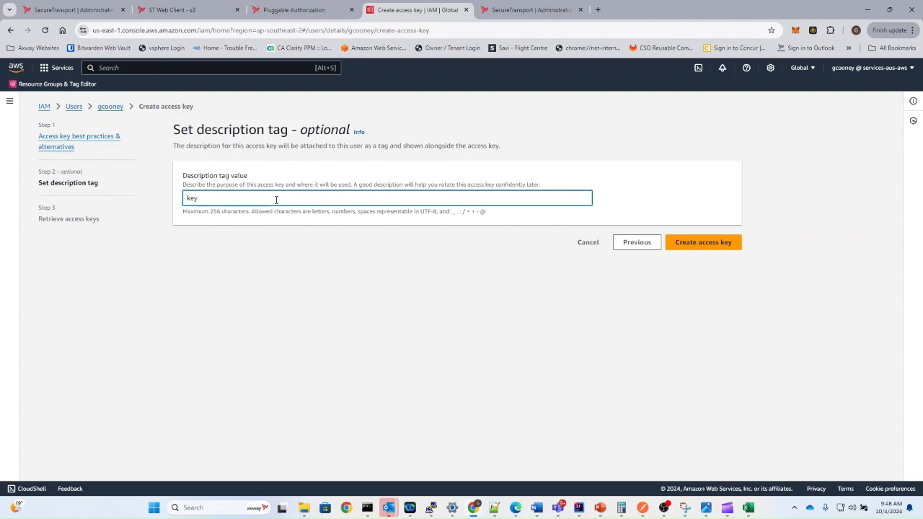
pyautogui.click(685, 245)
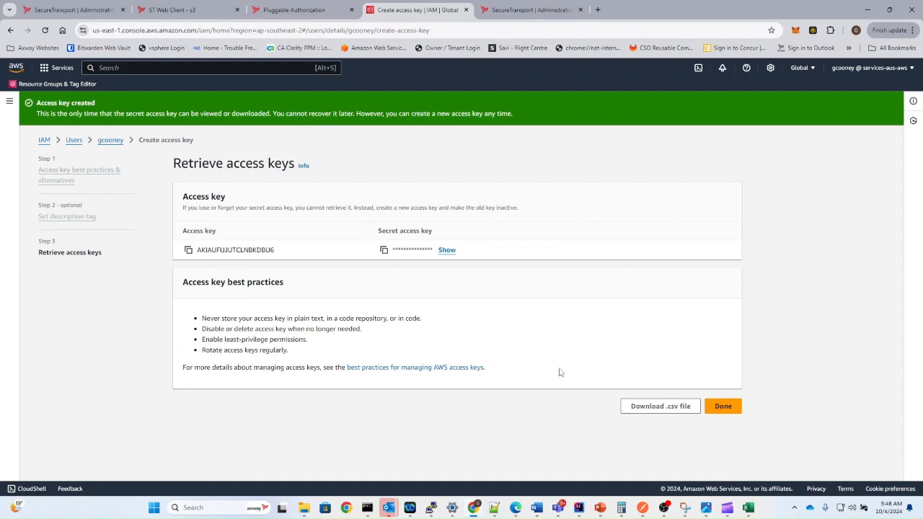
pyautogui.click(648, 412)
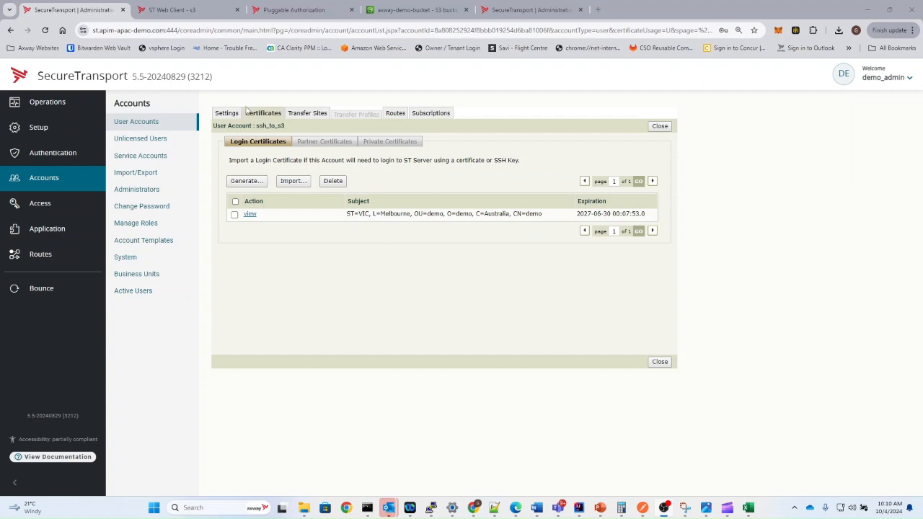
# - Start a new transfer site for the ssh_to_s3 account in SecureTransport, using S3 as the transfer protocol
pyautogui.click(293, 117)
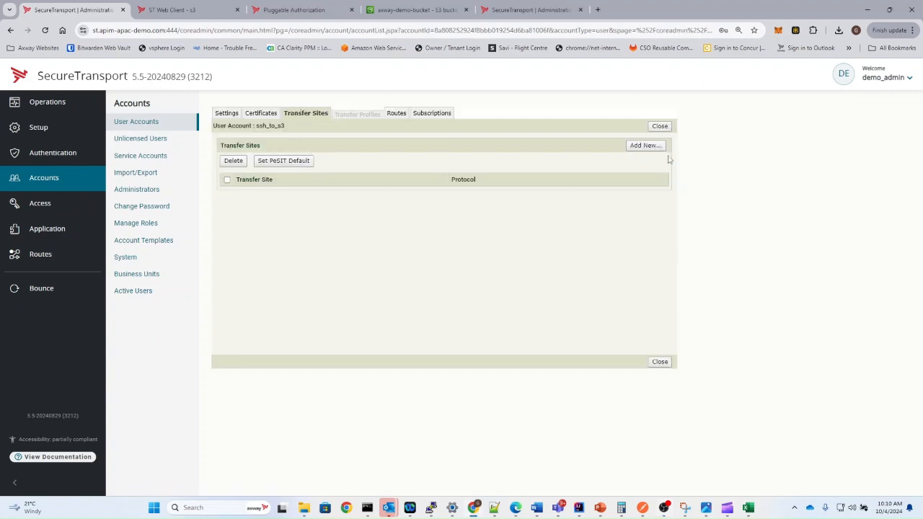
pyautogui.click(647, 146)
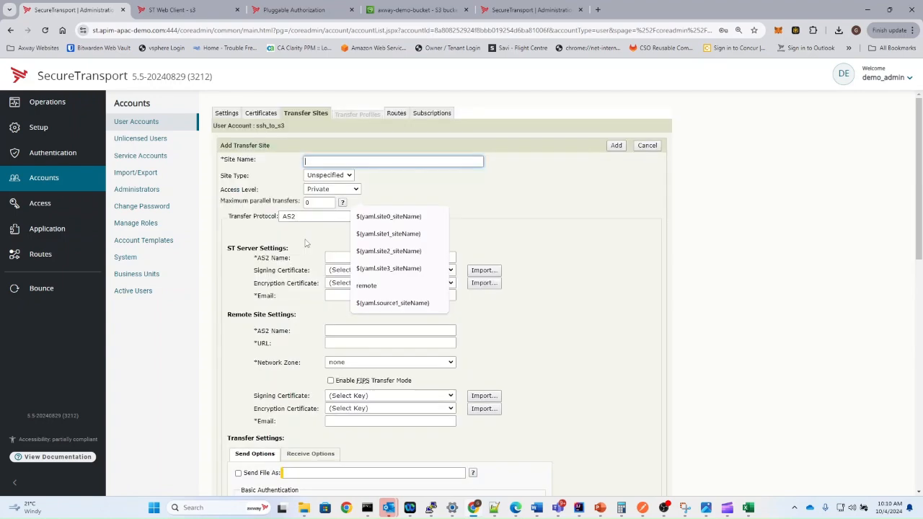
pyautogui.click(305, 218)
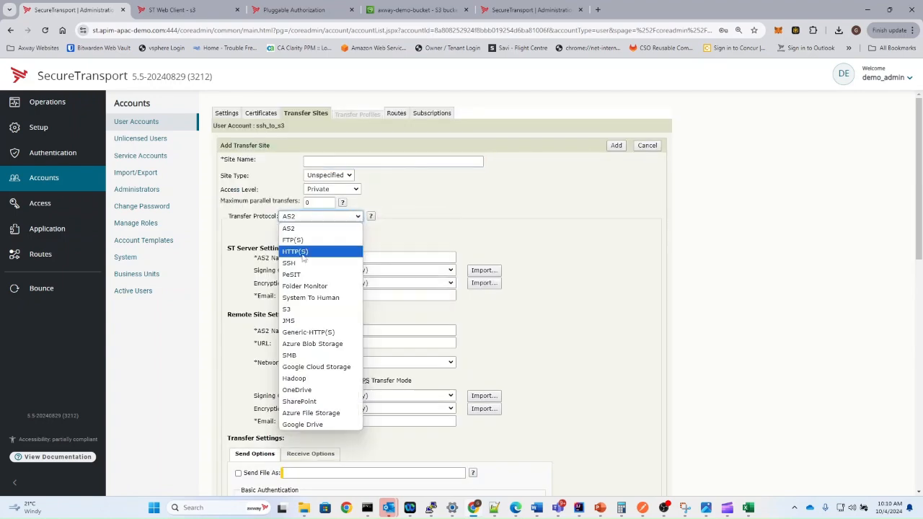
pyautogui.click(321, 309)
# - Enter axway-demo-bucket as both site name and bucket, and set the region to Asia Pacific (Sydney) - ap-southeast-2
pyautogui.click(355, 160)
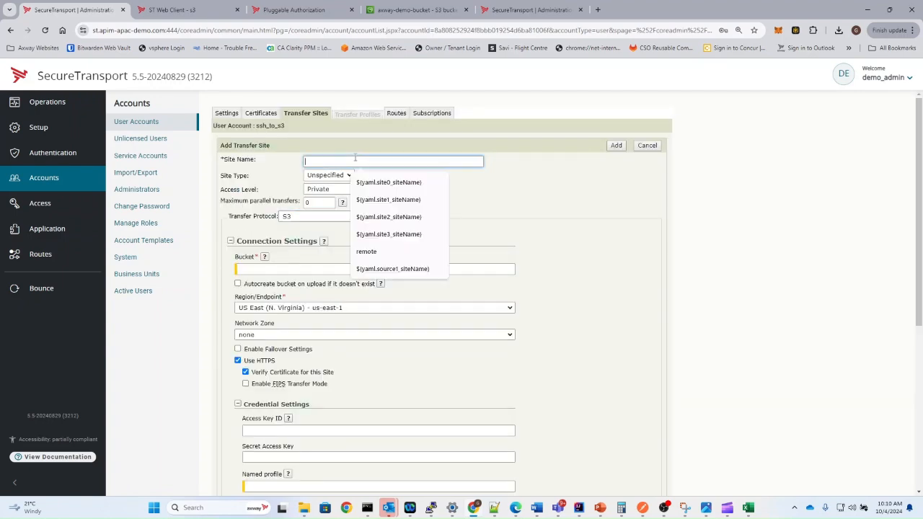
pyautogui.hotkey('alt', 'Tab')
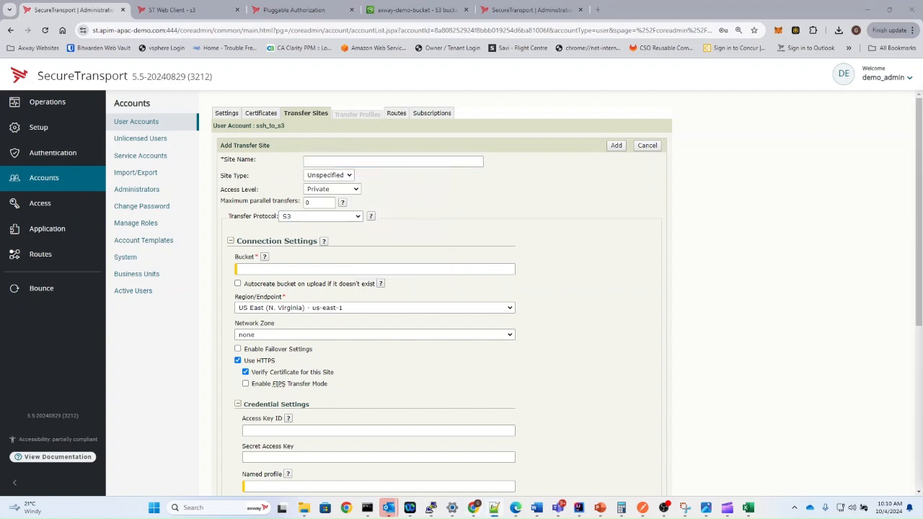
pyautogui.rightClick(352, 163)
pyautogui.click(357, 208)
pyautogui.click(311, 273)
pyautogui.write('axway-demo-bucket')
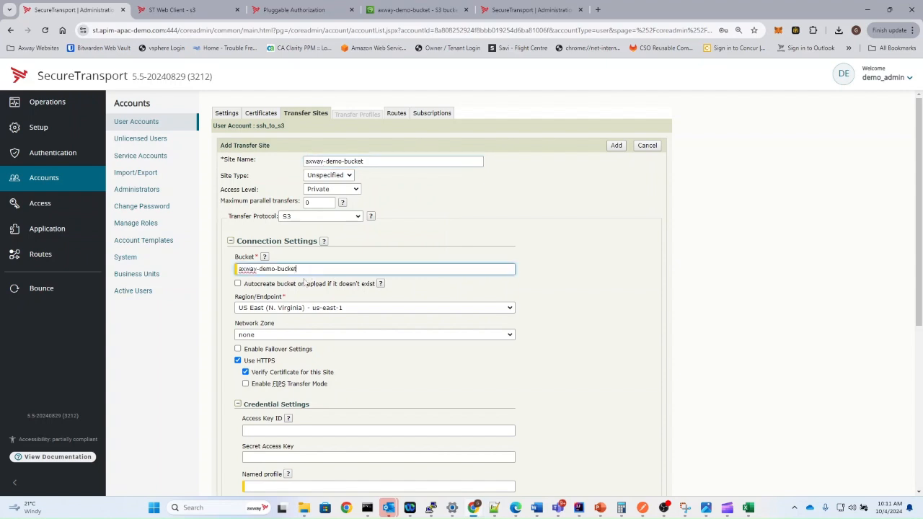
pyautogui.click(333, 309)
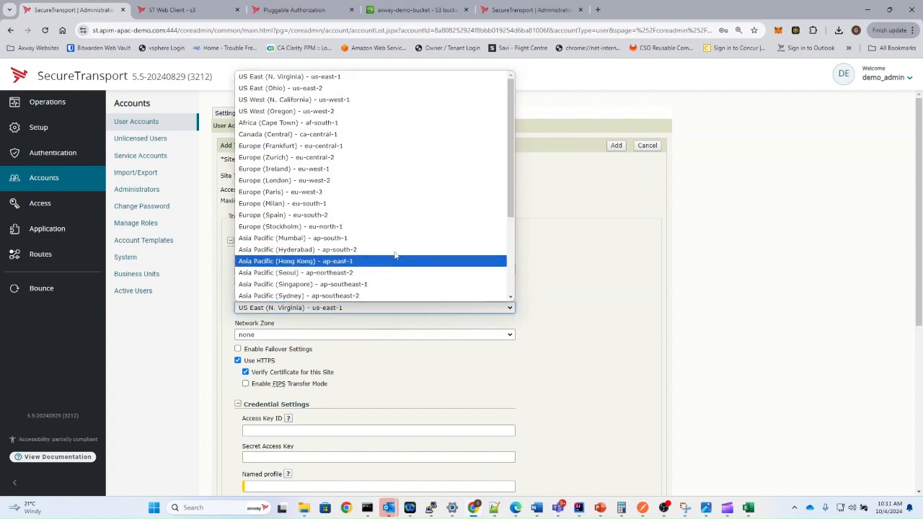
pyautogui.click(347, 296)
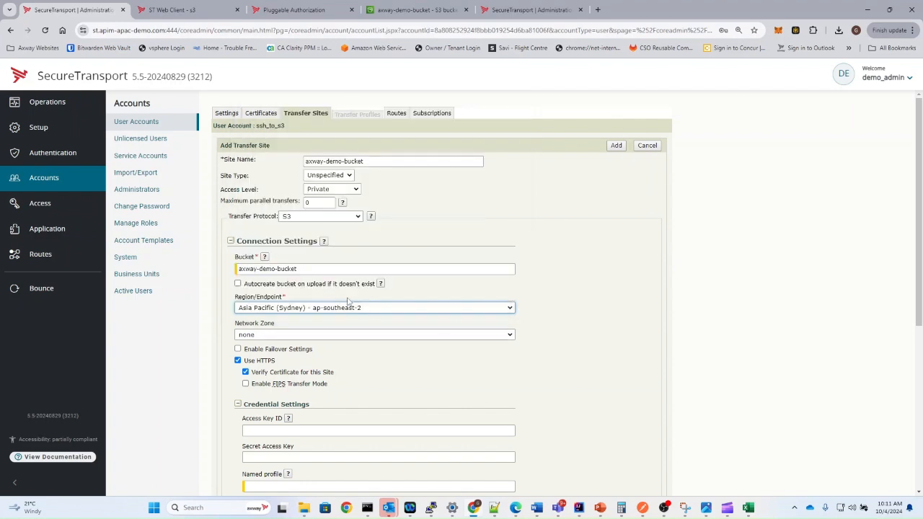
# - Fill in the access key ID and secret access key in the transfer site's credential settings
pyautogui.scroll(-1, 278, 322)
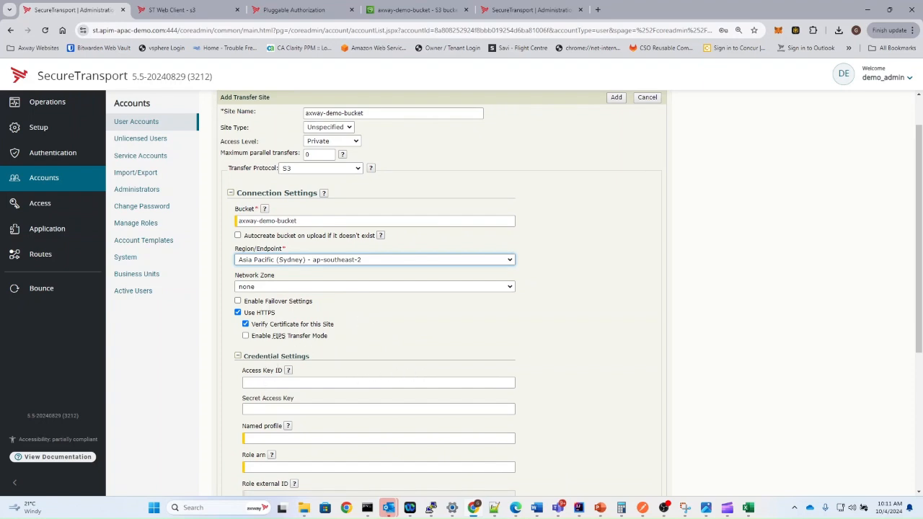
pyautogui.click(300, 384)
pyautogui.click(317, 401)
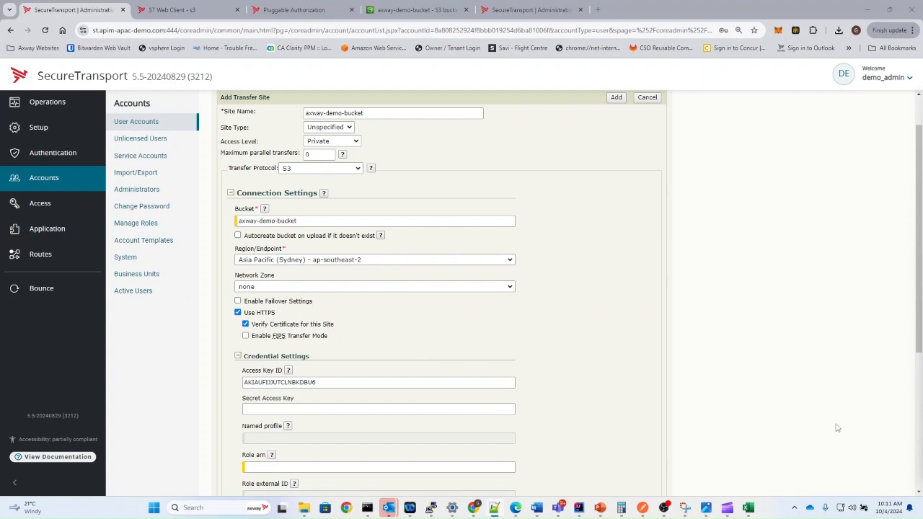
pyautogui.click(375, 410)
pyautogui.click(324, 429)
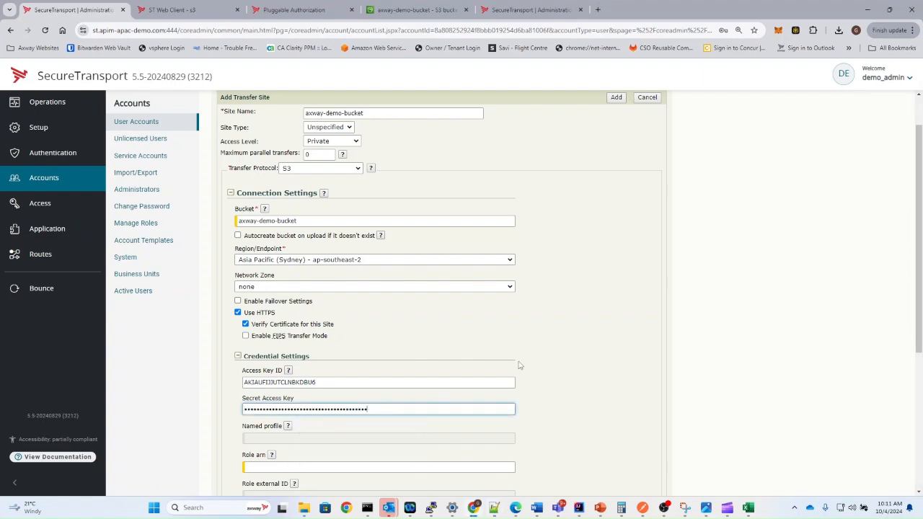
# - Set the upload destination to inbound/ in the upload settings and add the transfer site
pyautogui.scroll(-3, 519, 366)
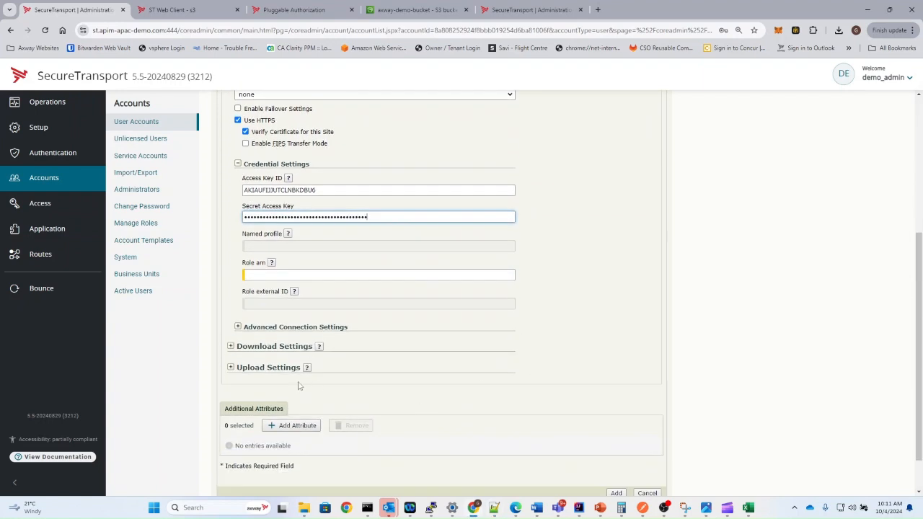
pyautogui.click(245, 368)
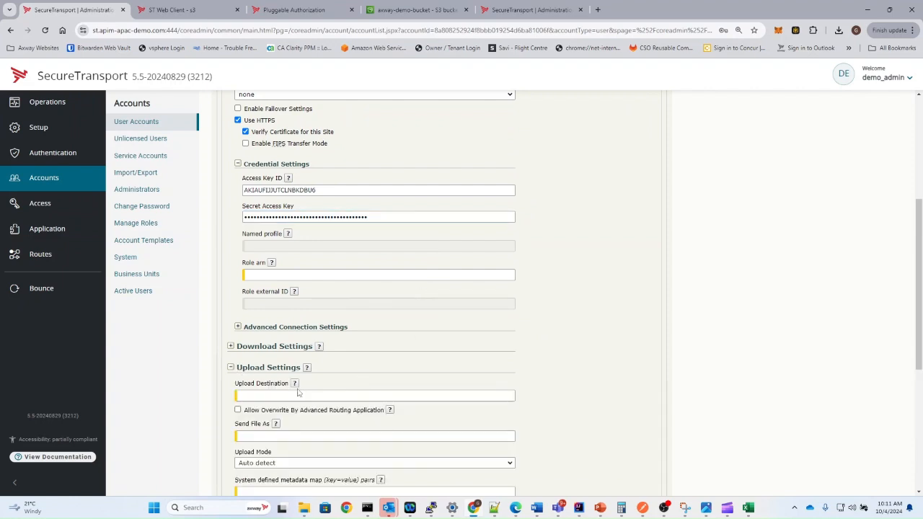
pyautogui.click(291, 395)
pyautogui.write('imr')
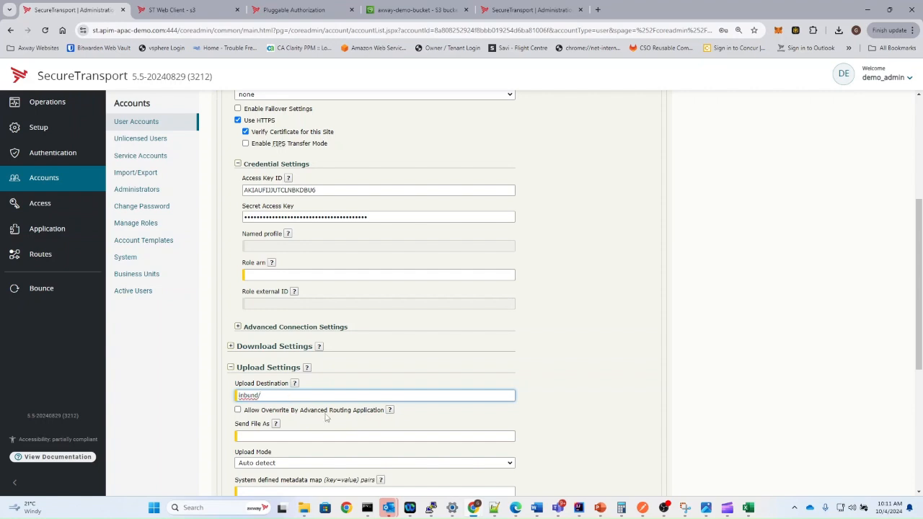
pyautogui.hotkey('ctrl', 'a')
pyautogui.write('in')
pyautogui.scroll(-1, 365, 325)
pyautogui.scroll(-3, 385, 310)
pyautogui.scroll(1, 568, 359)
pyautogui.scroll(-2, 567, 359)
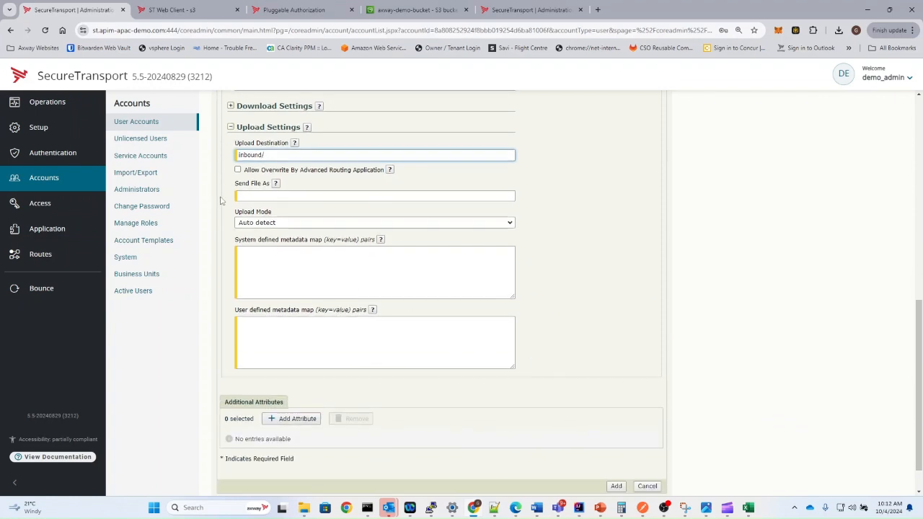
pyautogui.click(615, 488)
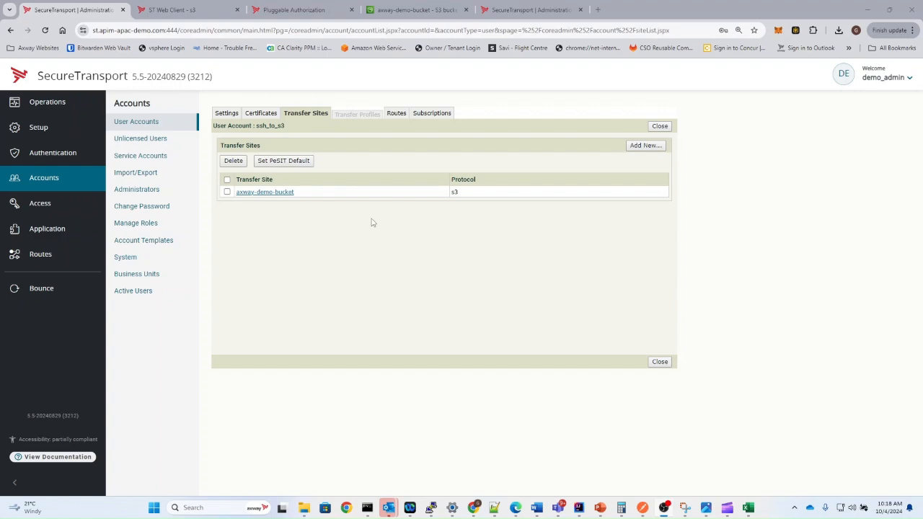
# - Start a subscription of the ssh_to_s3 account to the basicApp application
pyautogui.click(433, 114)
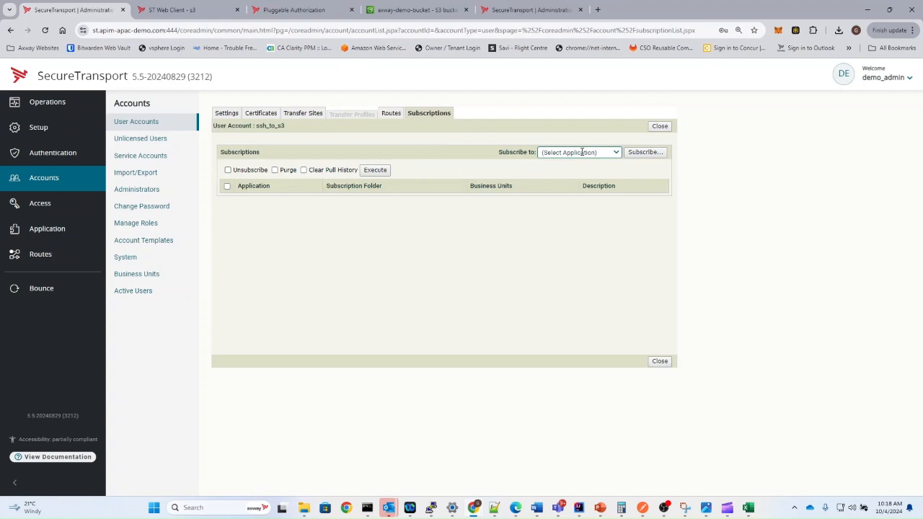
pyautogui.click(585, 153)
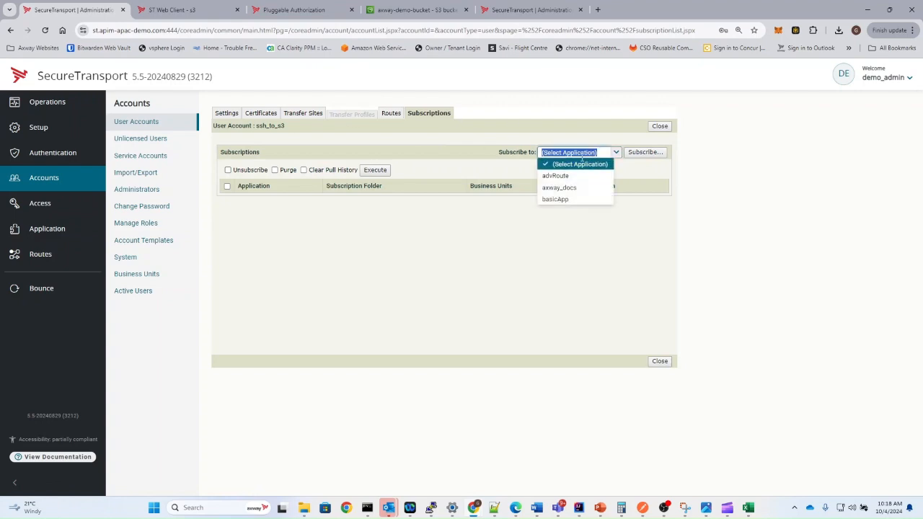
pyautogui.click(554, 201)
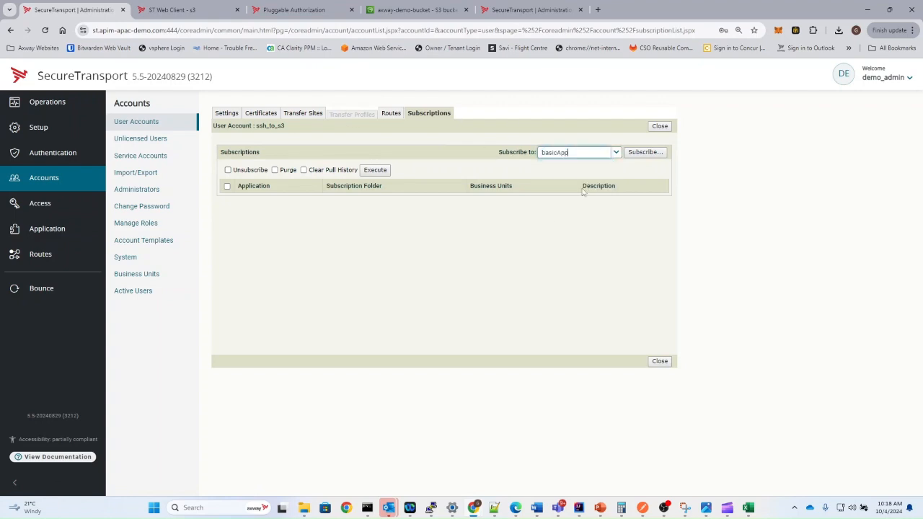
pyautogui.click(644, 152)
# - Set the subscription folder to to_s3 and go to the settings for files received from this account
pyautogui.doubleClick(321, 187)
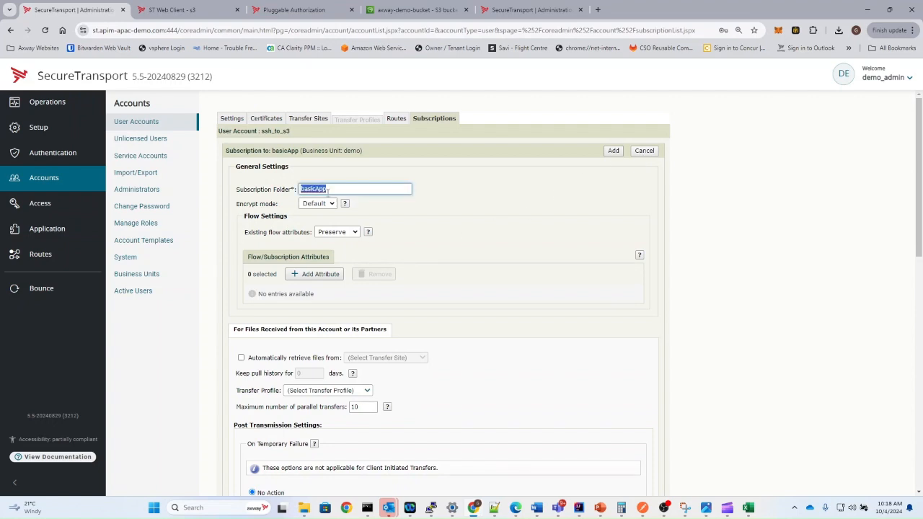
pyautogui.write('to_s3')
pyautogui.moveTo(277, 330); pyautogui.dragTo(322, 331)
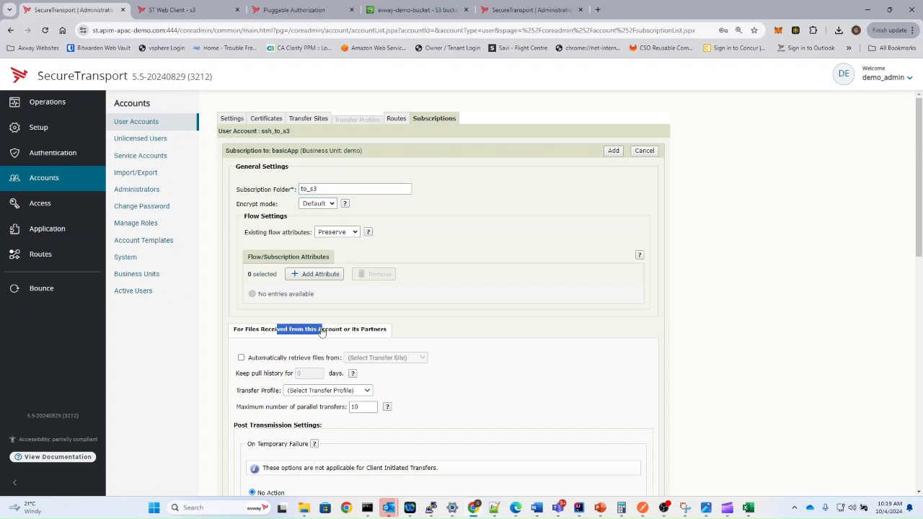
pyautogui.scroll(-1, 321, 331)
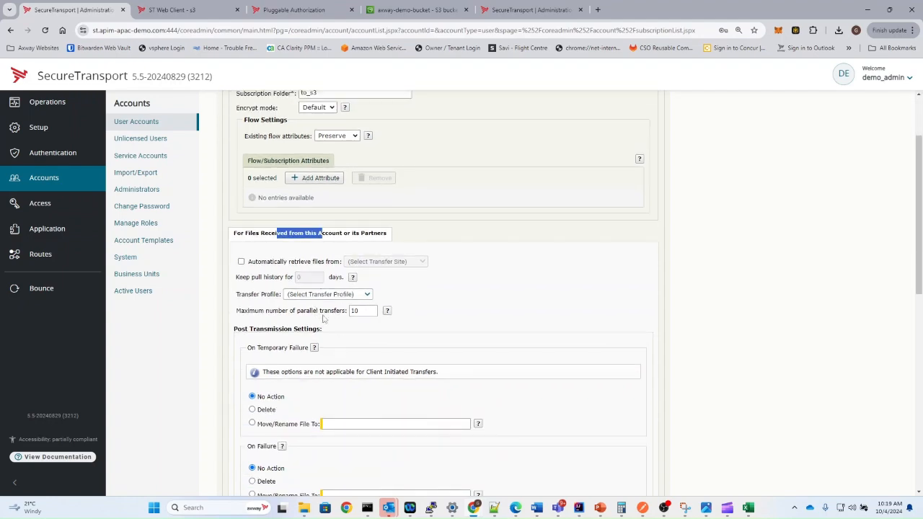
# - For files sent to this account or its partners, enable direct sending to the axway-demo-bucket transfer site
pyautogui.scroll(-3, 444, 349)
pyautogui.scroll(-1, 444, 349)
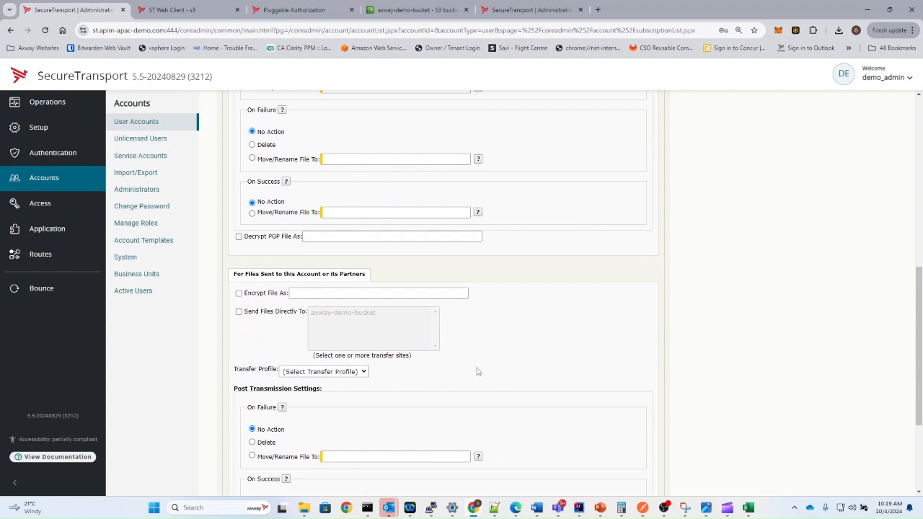
pyautogui.click(238, 312)
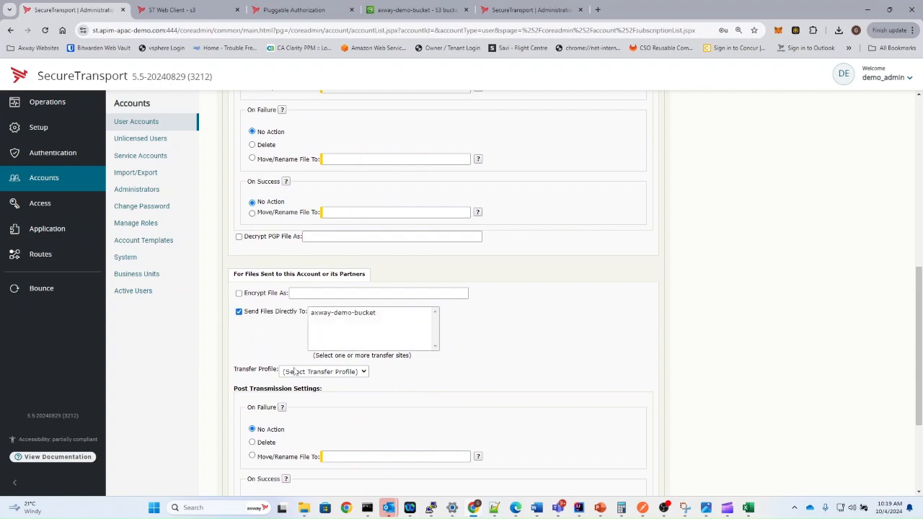
pyautogui.click(349, 315)
# - Set the post-transmission action on success to Delete for sent files and add the subscription
pyautogui.scroll(-2, 423, 352)
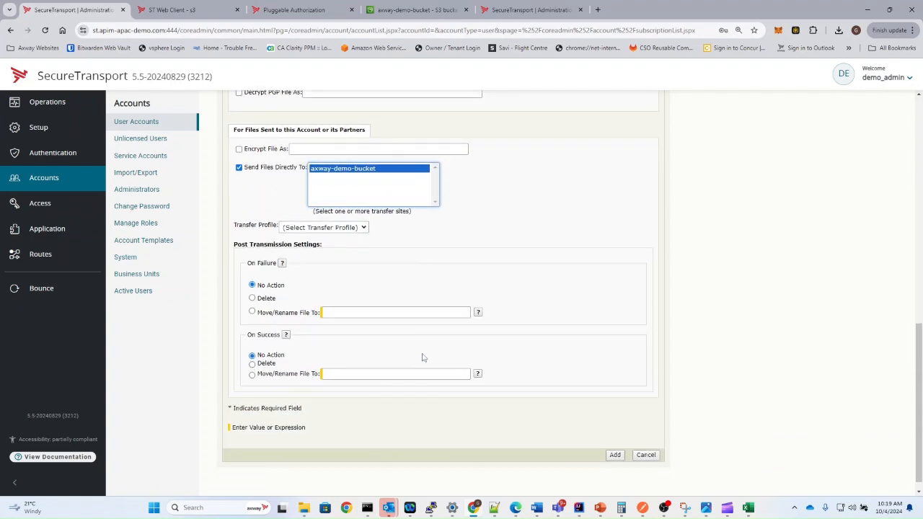
pyautogui.click(256, 366)
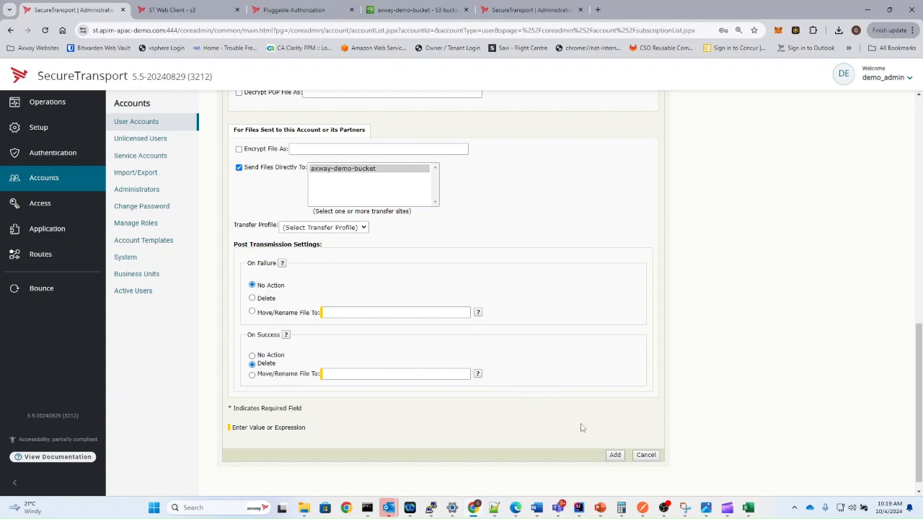
pyautogui.click(615, 455)
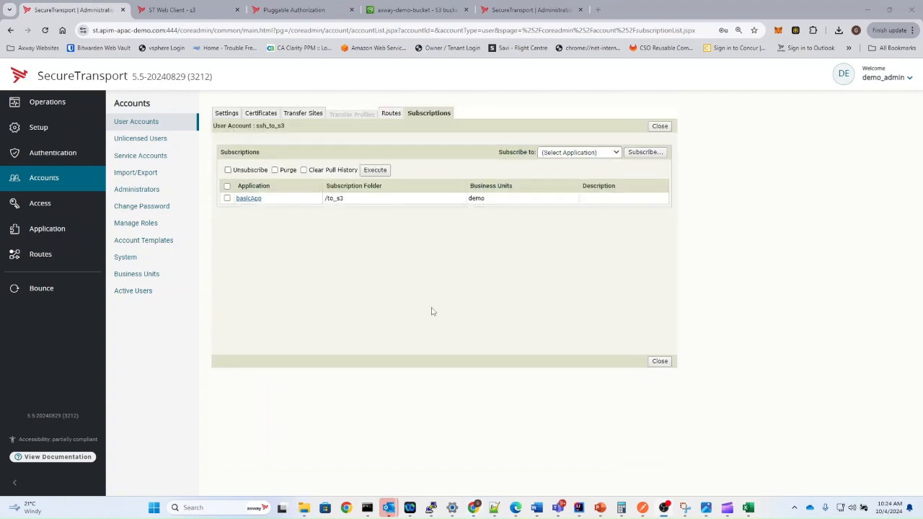
# - Switch to the terminal window and connect over SFTP to st.apim-apac-demo.com on port 8022 as ssh_to_s3
pyautogui.hotkey('alt', 'Tab')
pyautogui.hotkey('alt', 'Tab')
pyautogui.hotkey('alt', 'Tab')
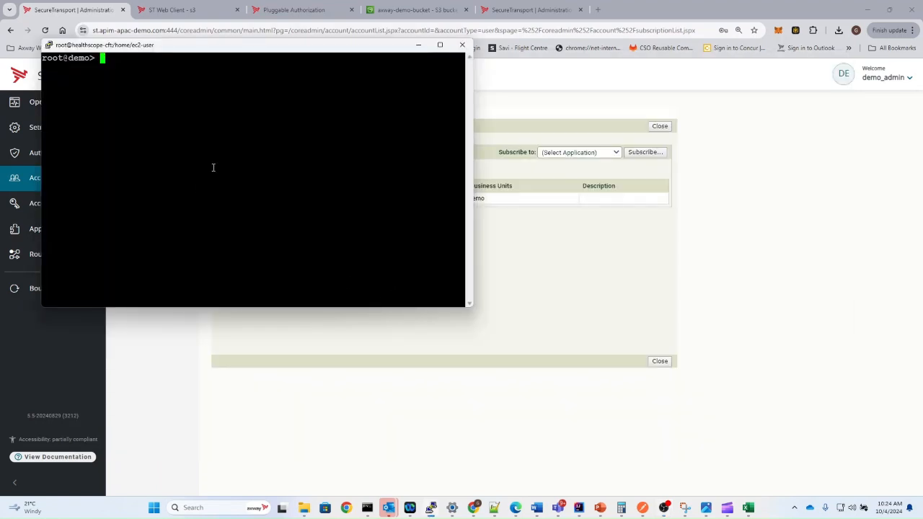
pyautogui.rightClick(214, 167)
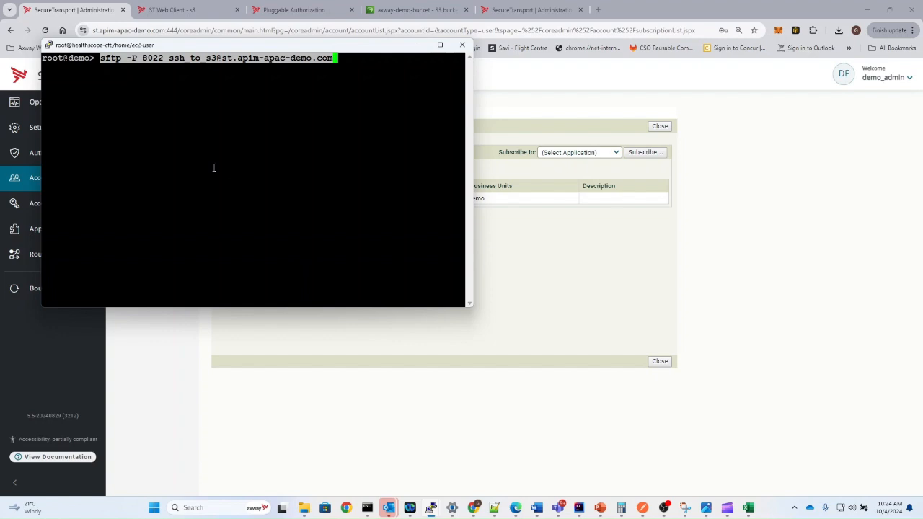
pyautogui.press('Return')
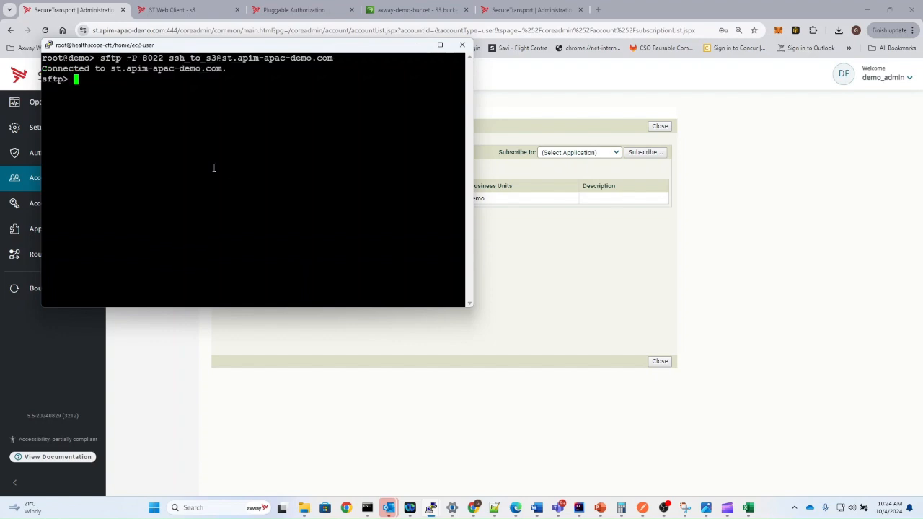
# - List the remote home directory and change into the to_s3 folder
pyautogui.write('ls')
pyautogui.press('Return')
pyautogui.write('cd')
pyautogui.doubleClick(57, 88)
pyautogui.rightClick(271, 158)
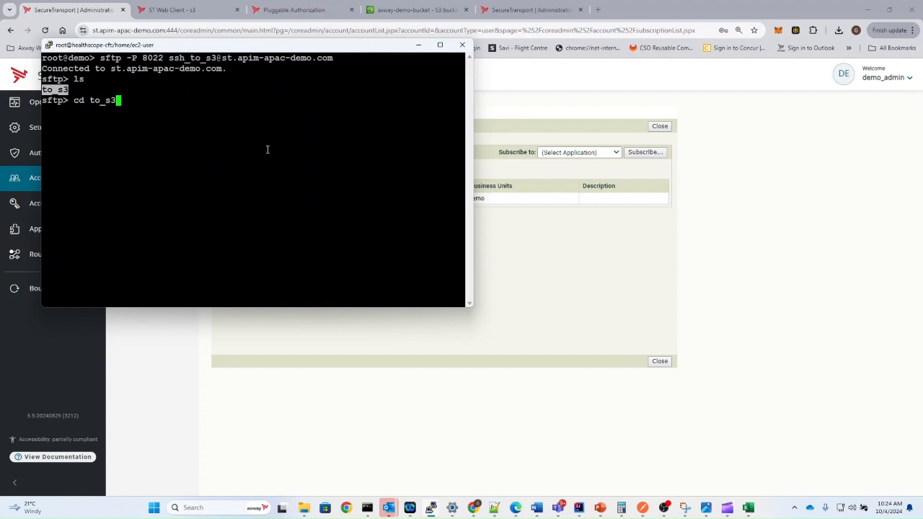
pyautogui.press('Return')
# - Upload /tmp/test_file.txt to the to_s3 folder with put and list the folder's contents
pyautogui.write('put /tmp/te')
pyautogui.write('st')
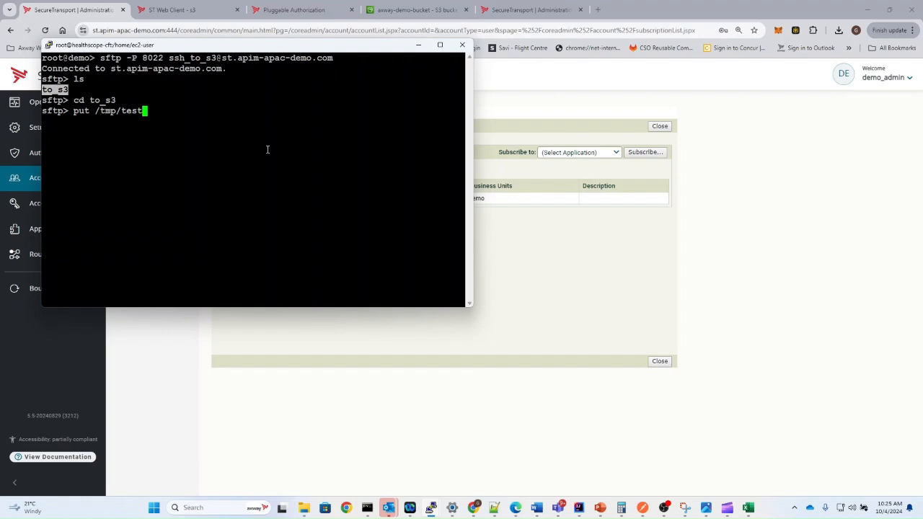
pyautogui.write('_file.txt')
pyautogui.press('Return')
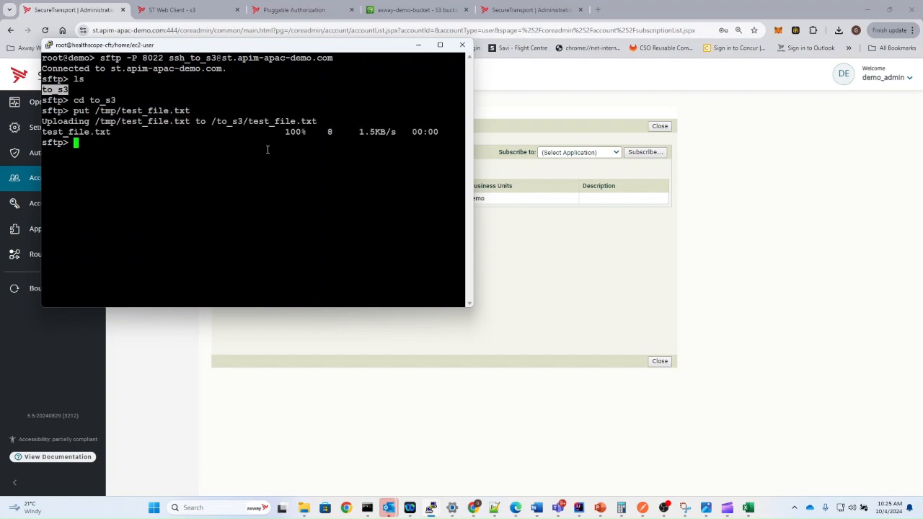
pyautogui.write('ls')
pyautogui.press('Return')
# - Return to SecureTransport in the browser and check the protocol of the inbound test_file.txt transfer in File Tracking
pyautogui.click(289, 331)
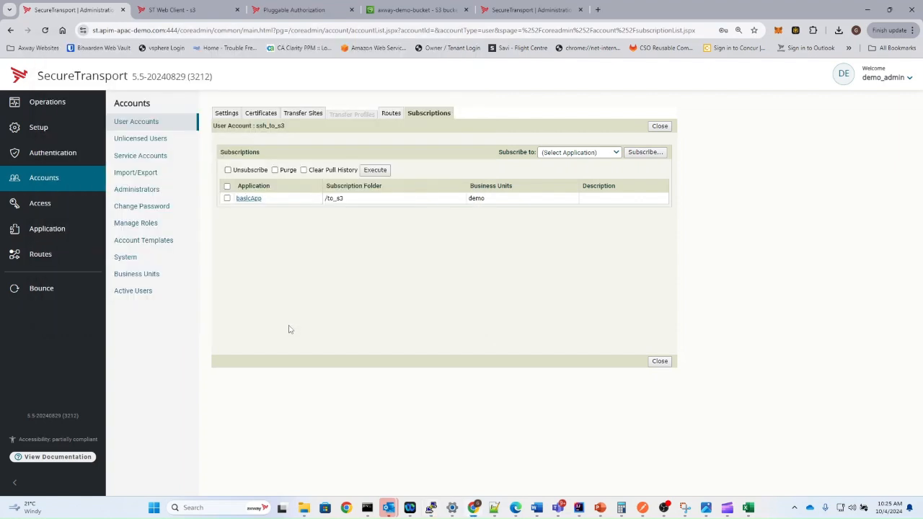
pyautogui.click(73, 108)
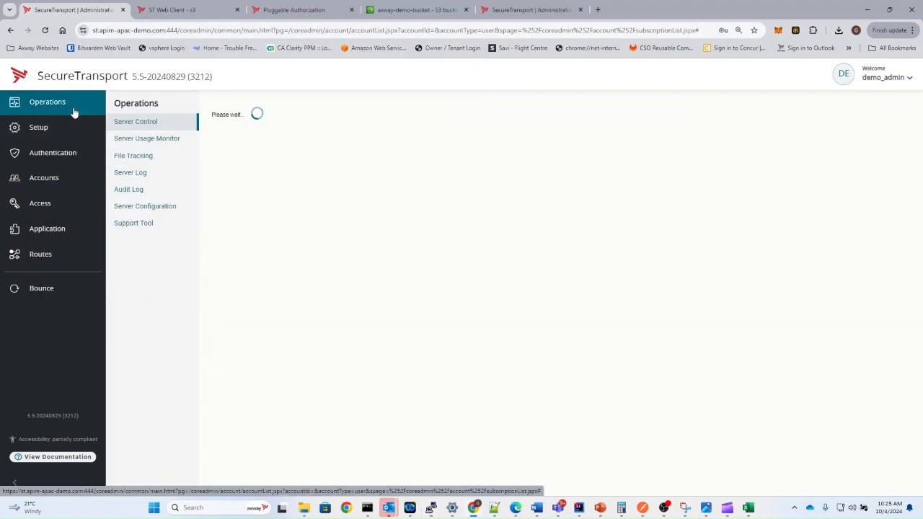
pyautogui.click(148, 156)
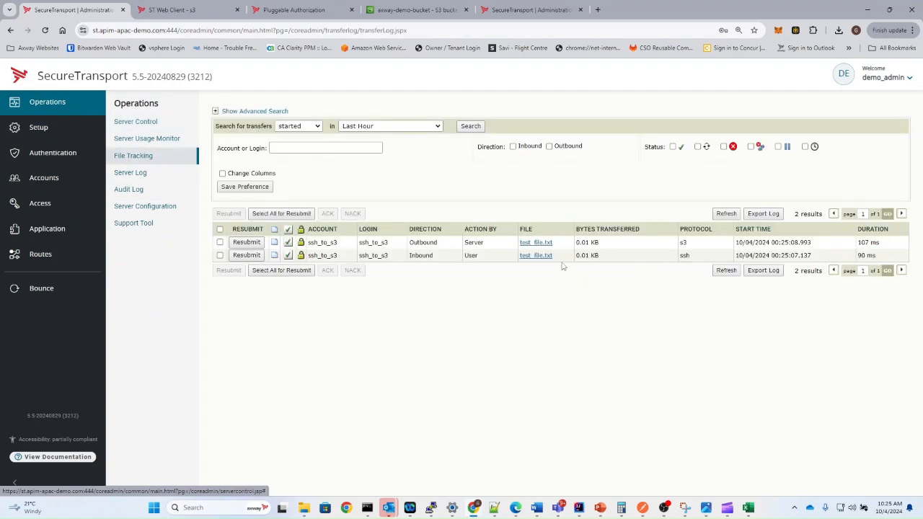
pyautogui.doubleClick(685, 255)
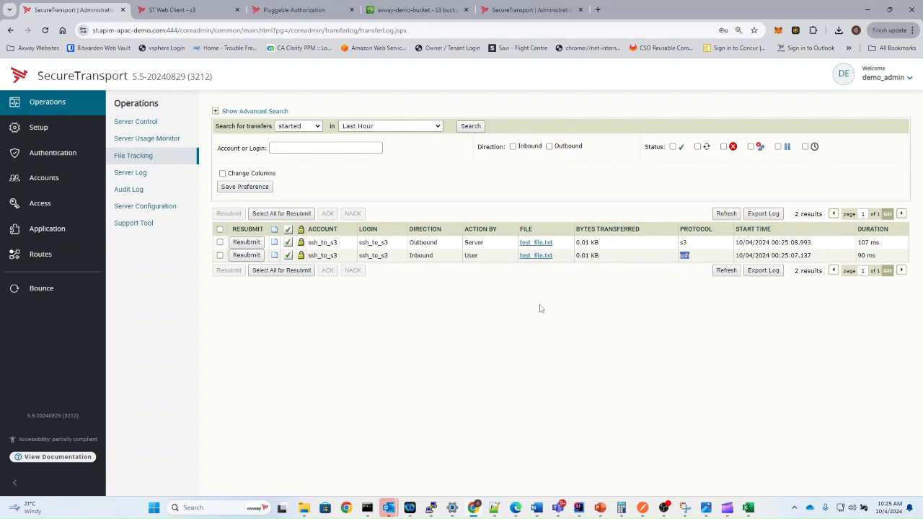
# - Open the details of the inbound test_file.txt transfer and follow its session ID to review the session's server log entries
pyautogui.click(535, 255)
pyautogui.scroll(-10, 233, 180)
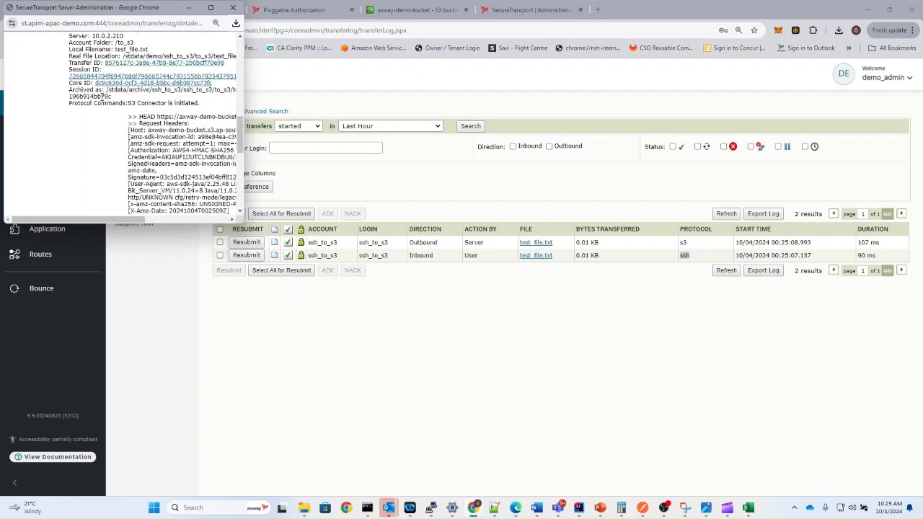
pyautogui.click(102, 76)
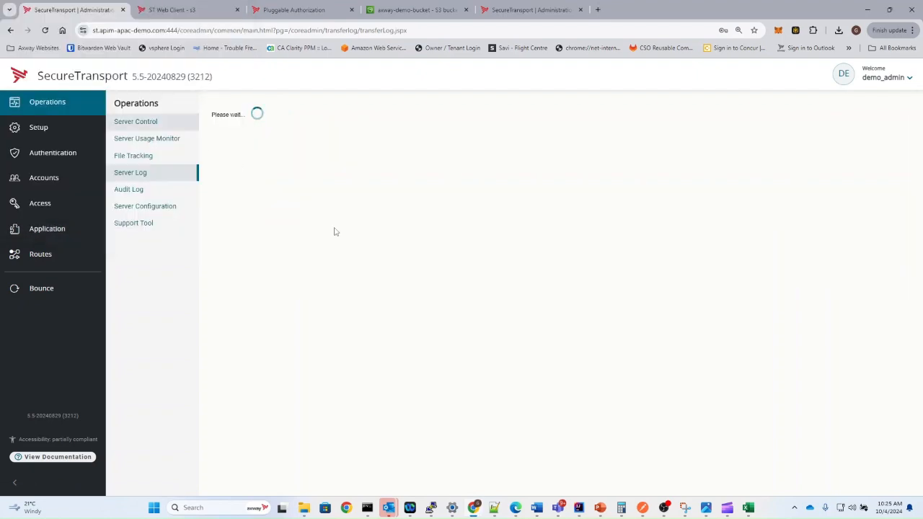
pyautogui.scroll(-2, 485, 351)
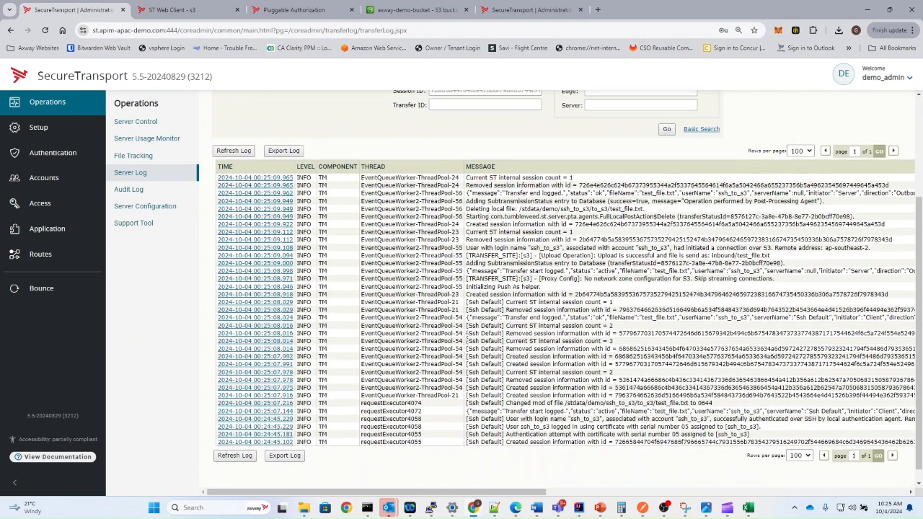
pyautogui.scroll(2, 468, 336)
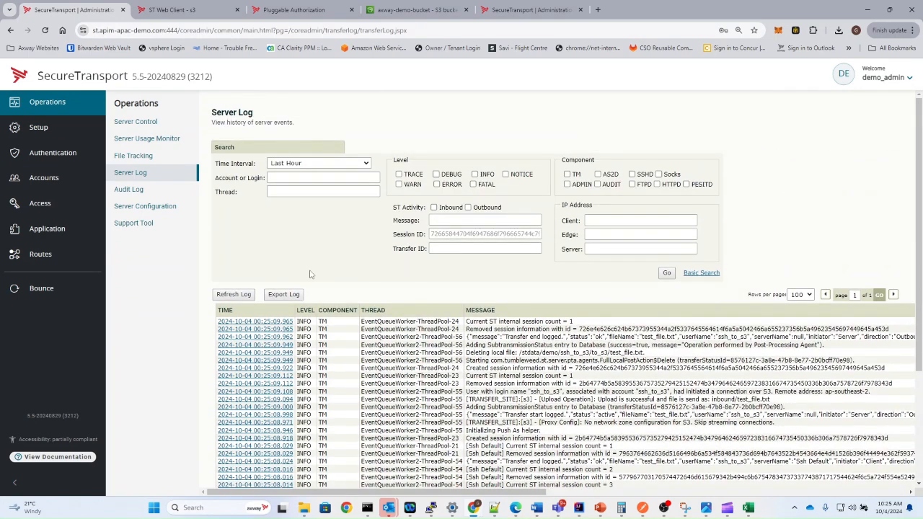